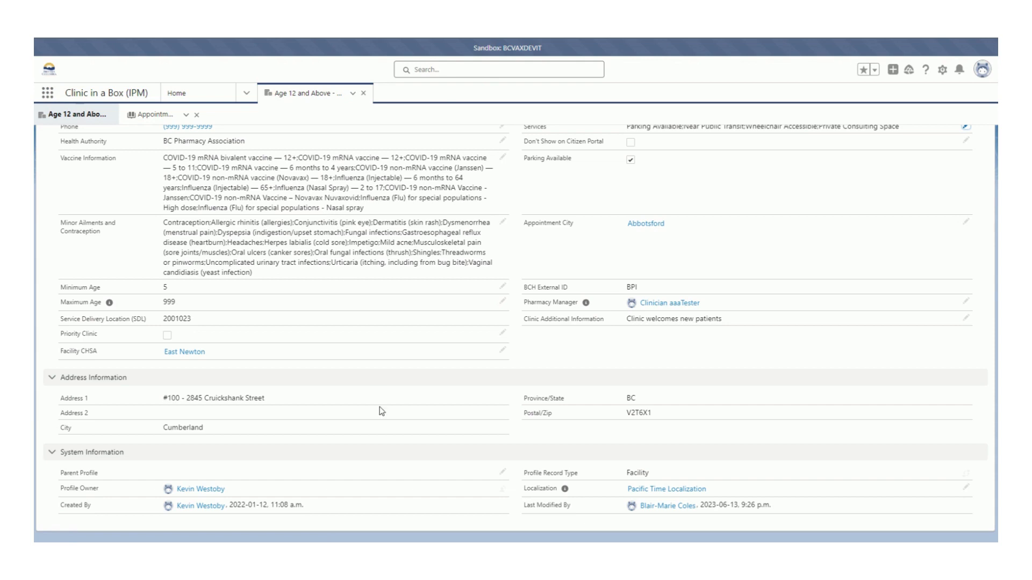
Edit the pharmacy profile's Services and remove Parking Available from the chosen services.
scroll(381, 412, up, 4)
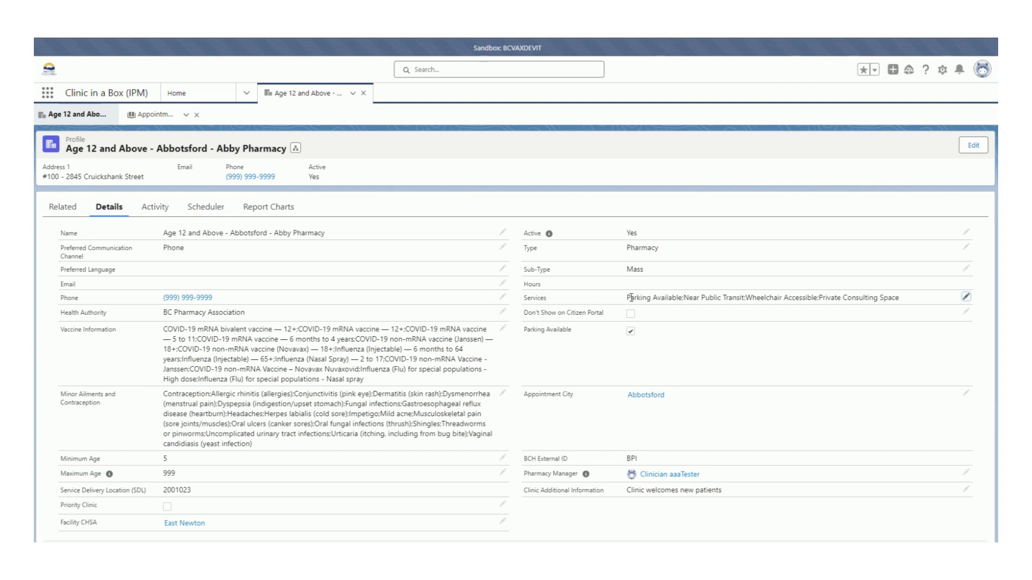
click(965, 298)
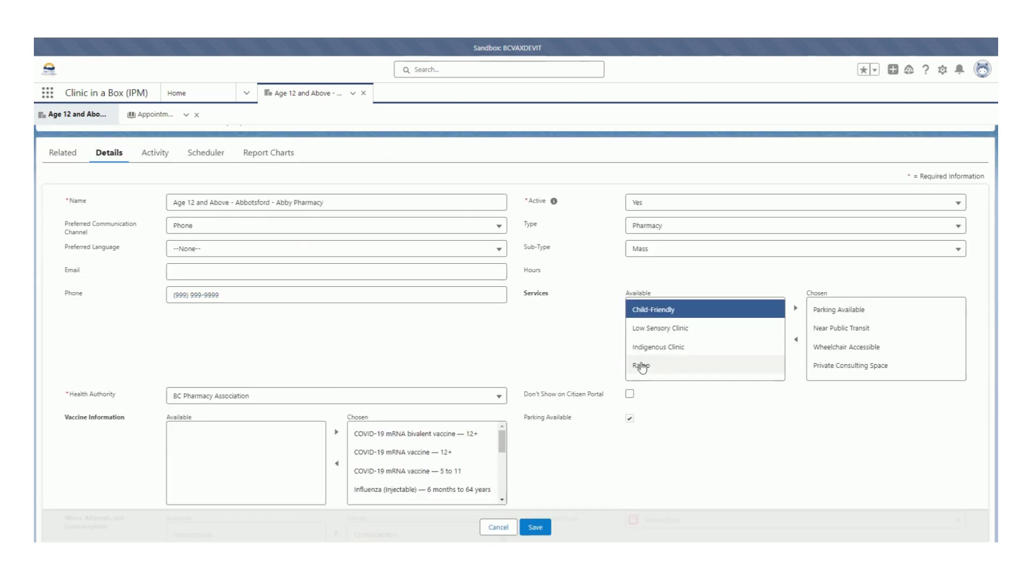
scroll(645, 355, down, 5)
scroll(801, 292, up, 4)
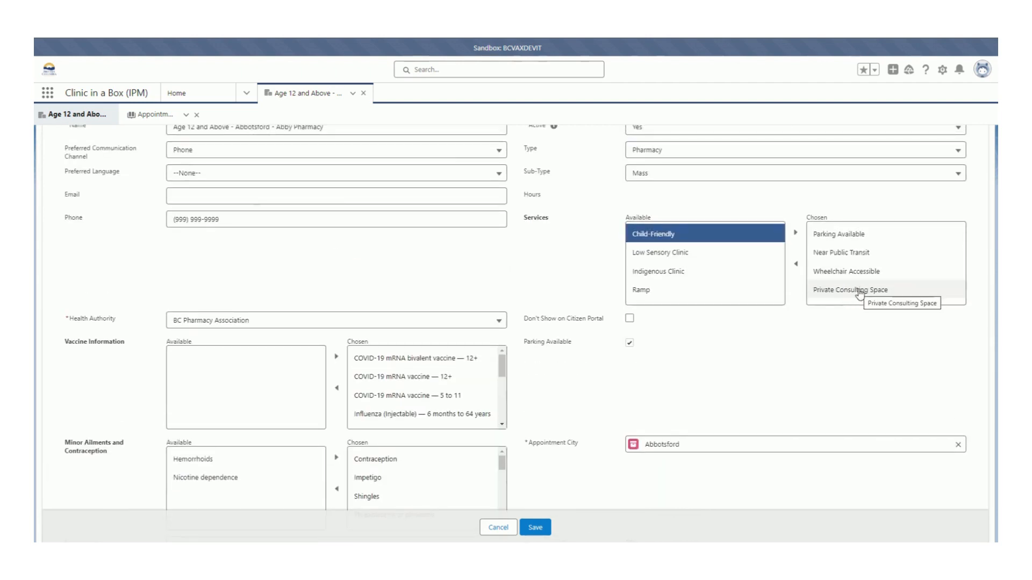
click(859, 291)
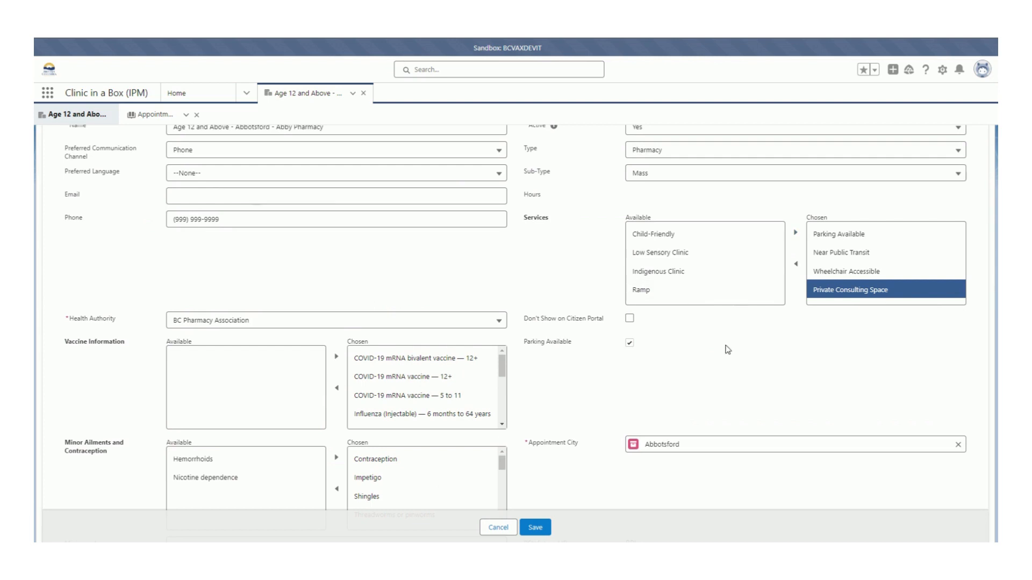
click(848, 241)
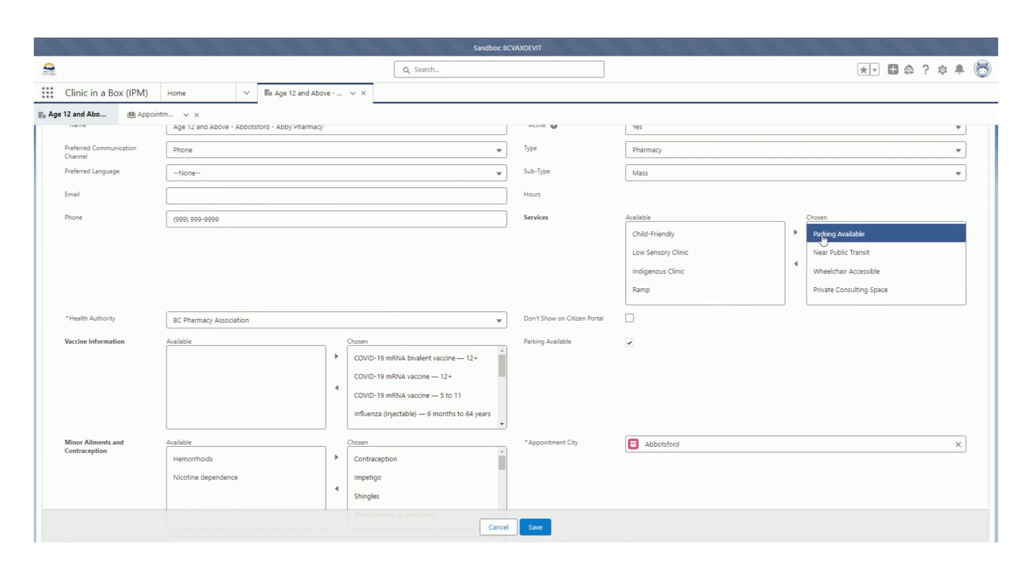
click(798, 267)
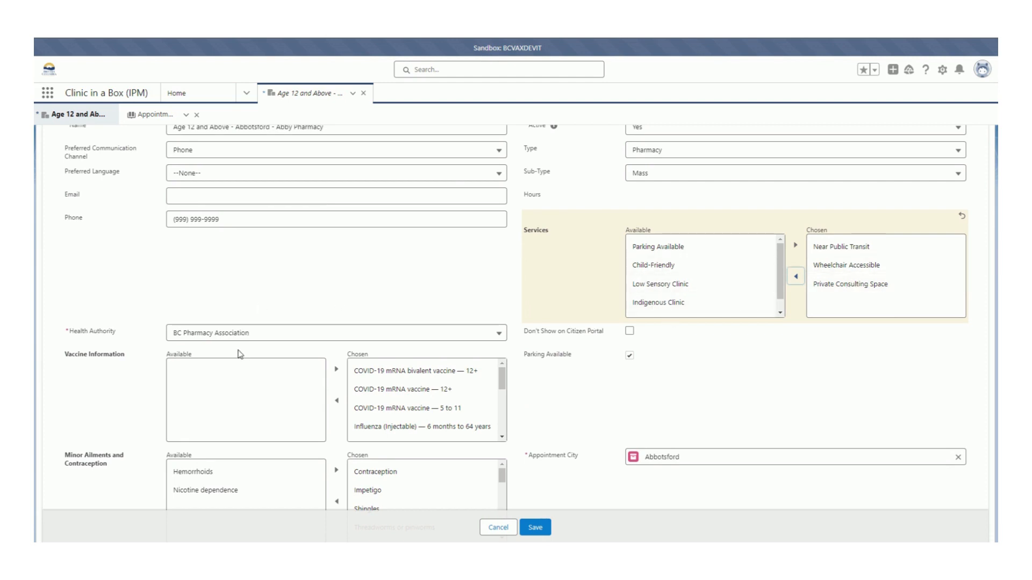
Add Hemorrhoids and Nicotine dependence to the chosen Minor Ailments and Contraception entries and save the profile.
scroll(241, 352, down, 3)
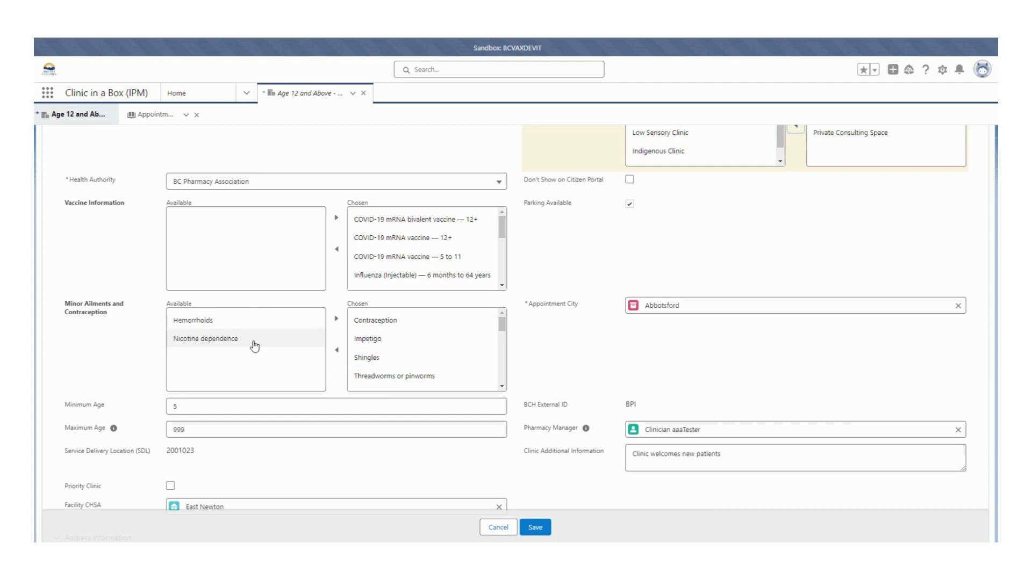
click(239, 323)
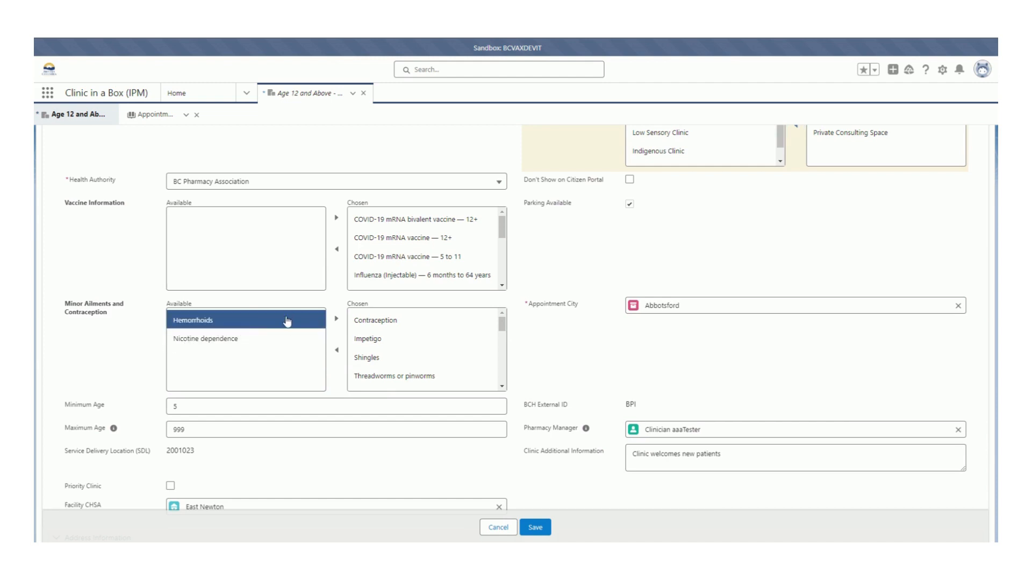
click(337, 322)
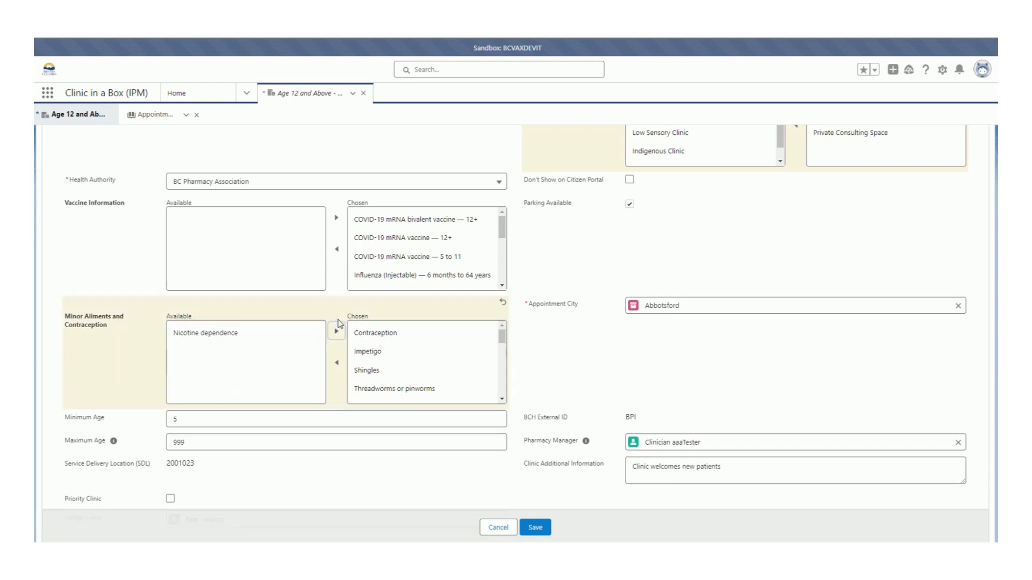
click(260, 337)
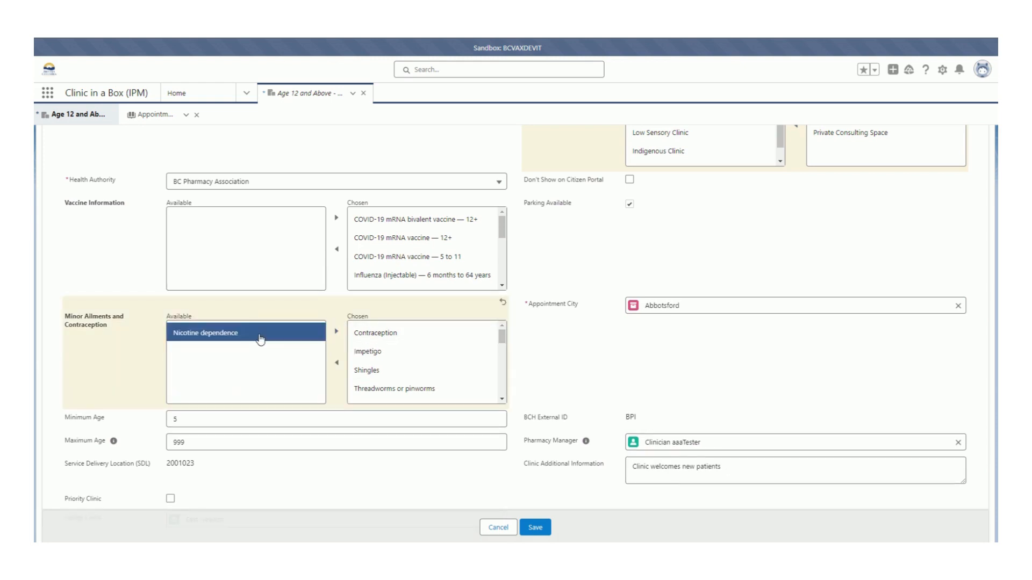
click(336, 331)
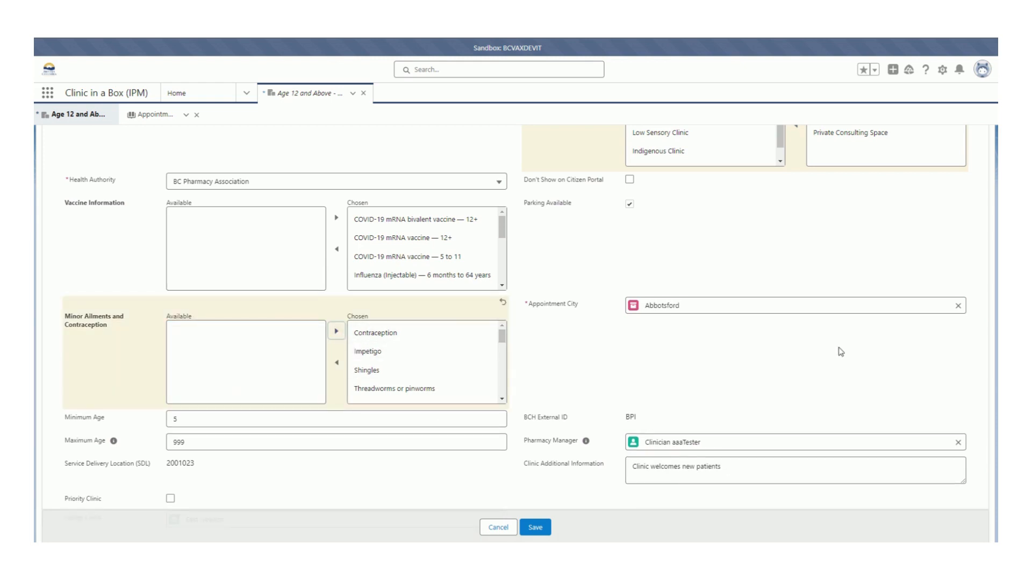
scroll(478, 349, up, 5)
scroll(484, 344, down, 5)
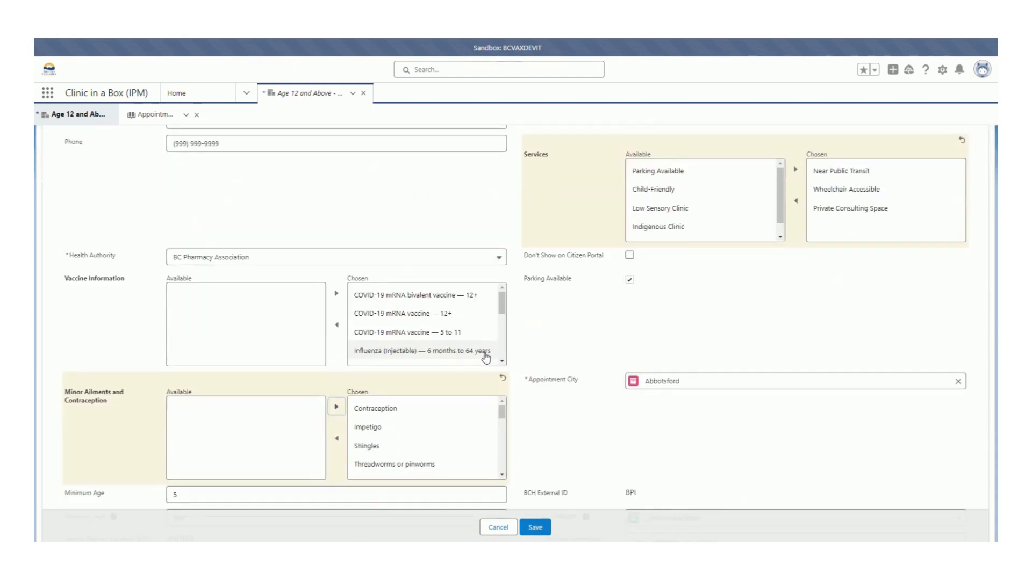
scroll(583, 348, up, 4)
scroll(583, 348, up, 2)
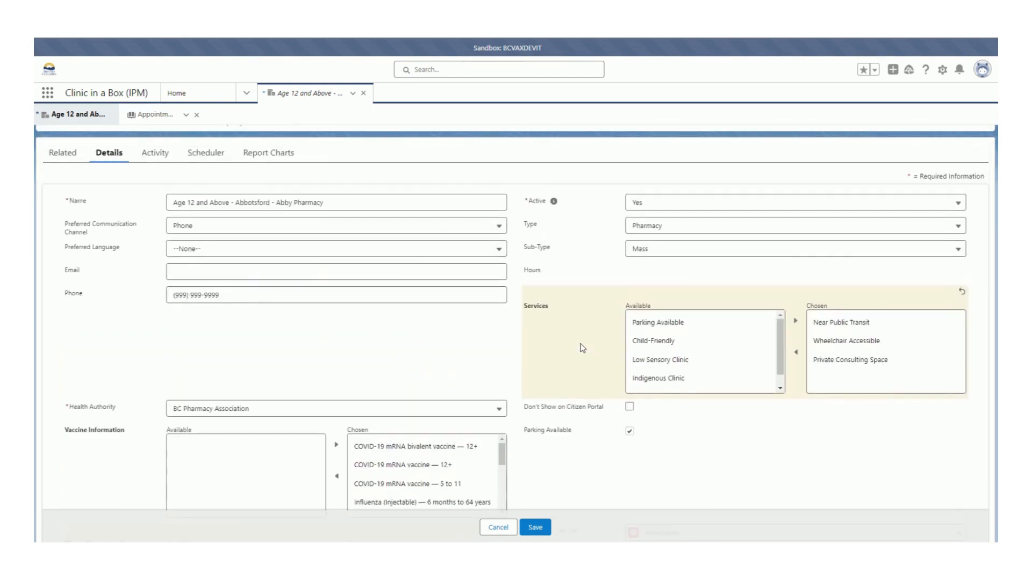
click(537, 528)
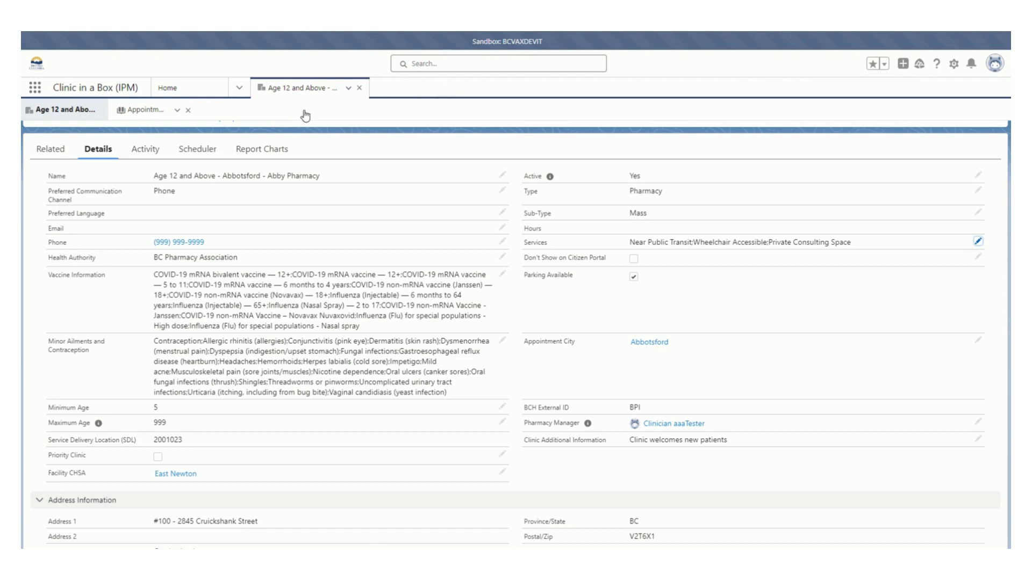
Show the profile's scheduler for the Minor Ailments and Contraception appointment type in the week starting June 19.
click(198, 156)
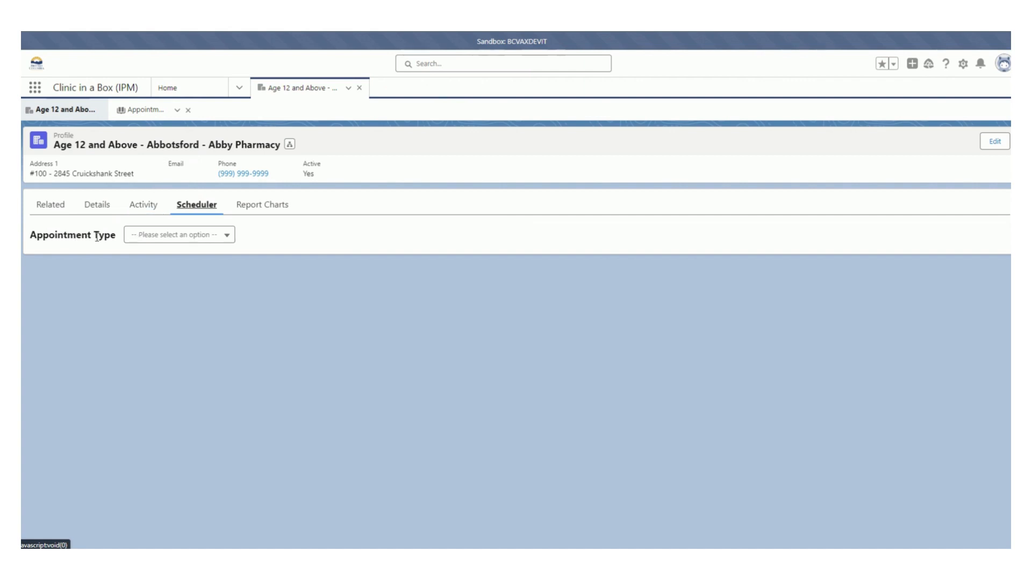
click(211, 235)
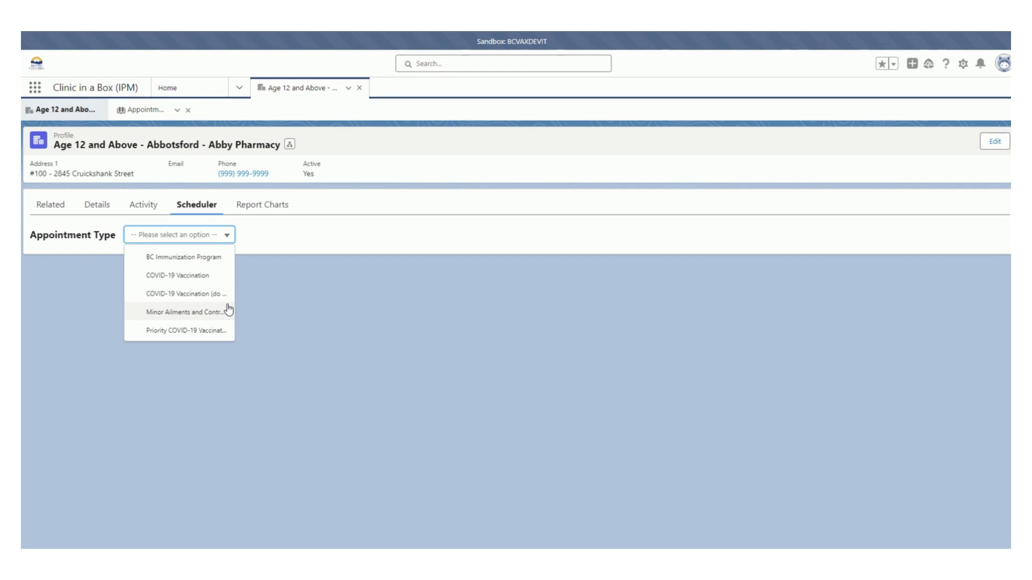
click(165, 313)
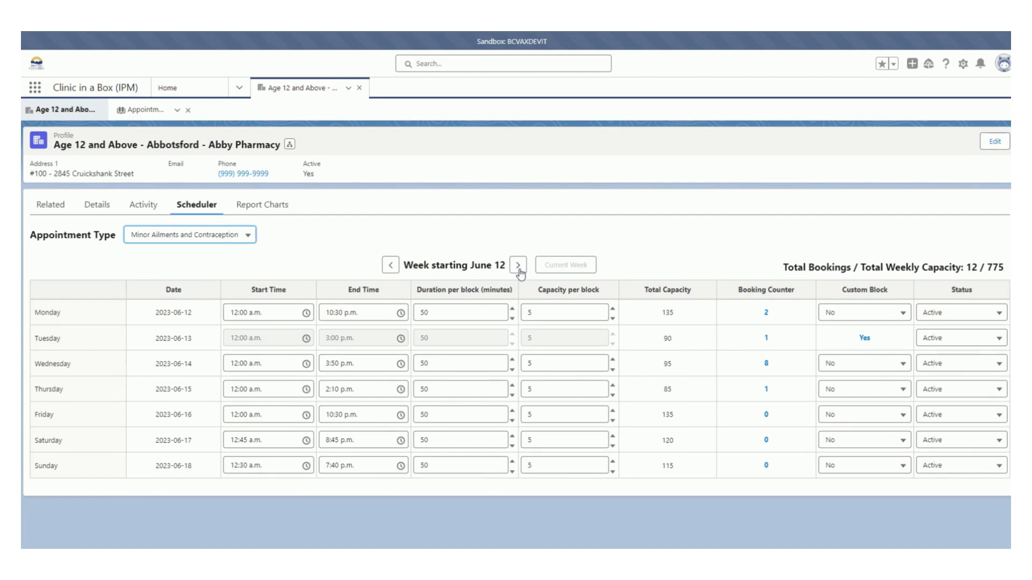
click(518, 269)
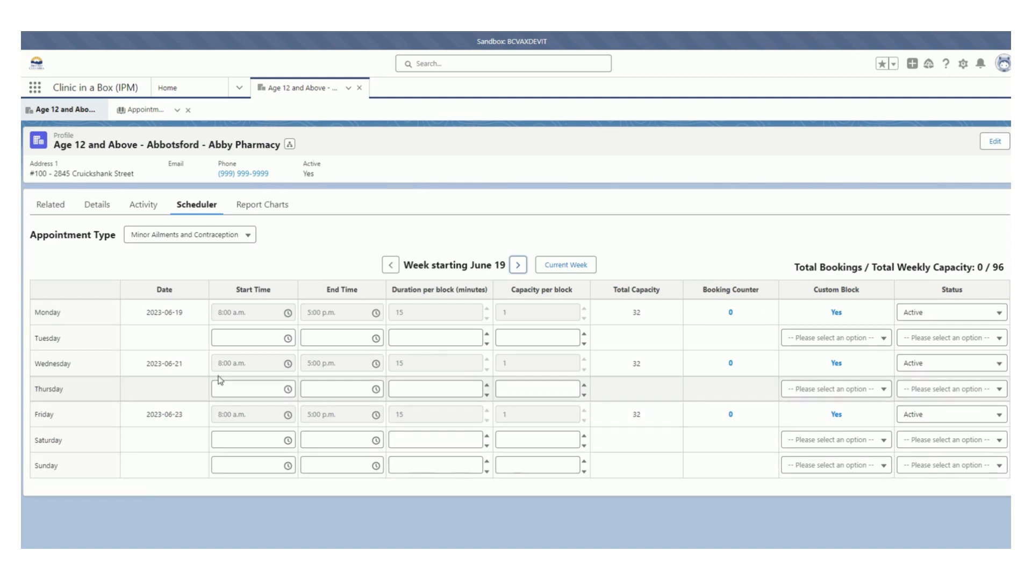
Set Tuesday's start time to 9:15 a.m. and its end time to 5:00 p.m.
click(226, 339)
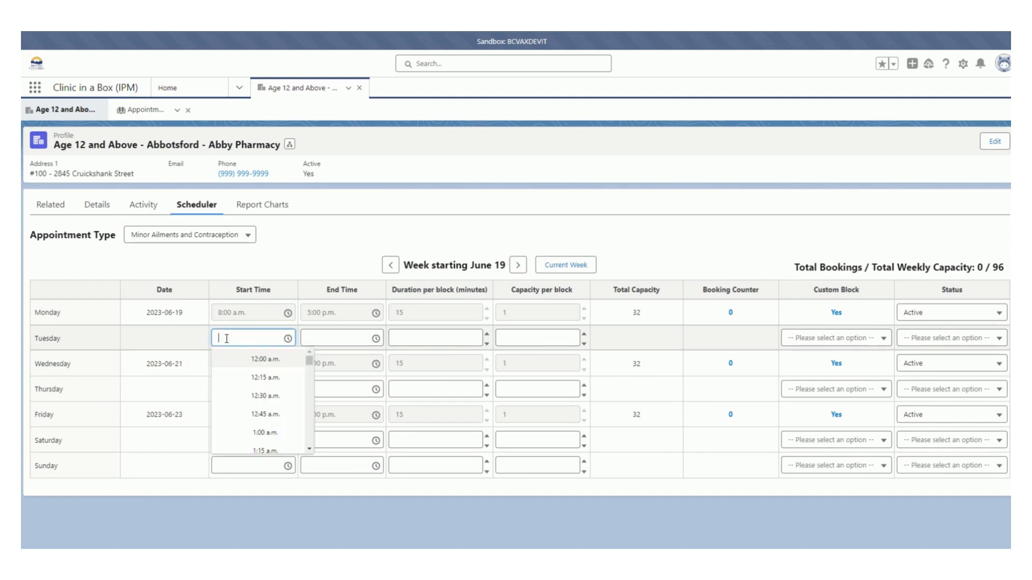
scroll(279, 411, down, 7)
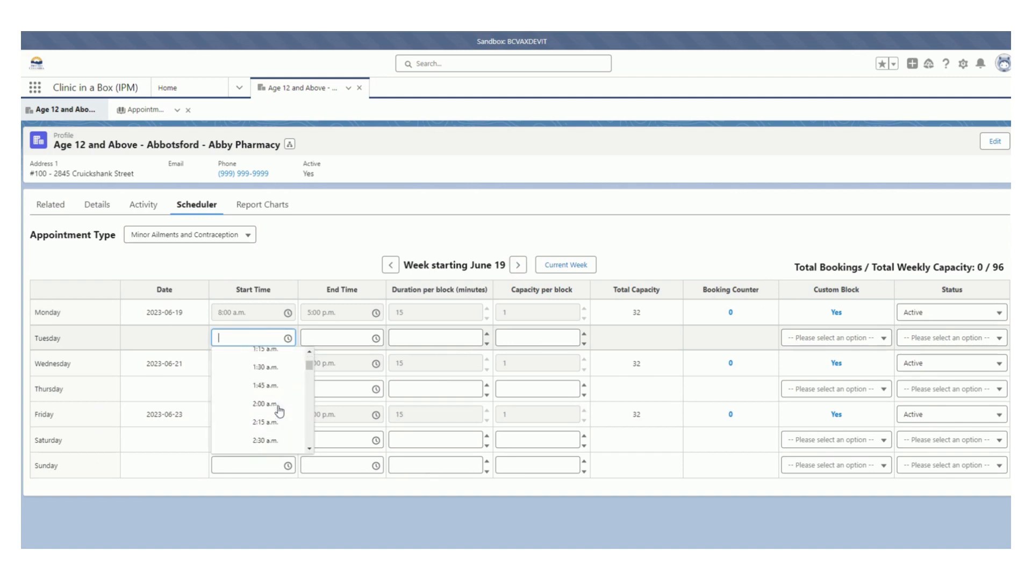
scroll(279, 411, down, 5)
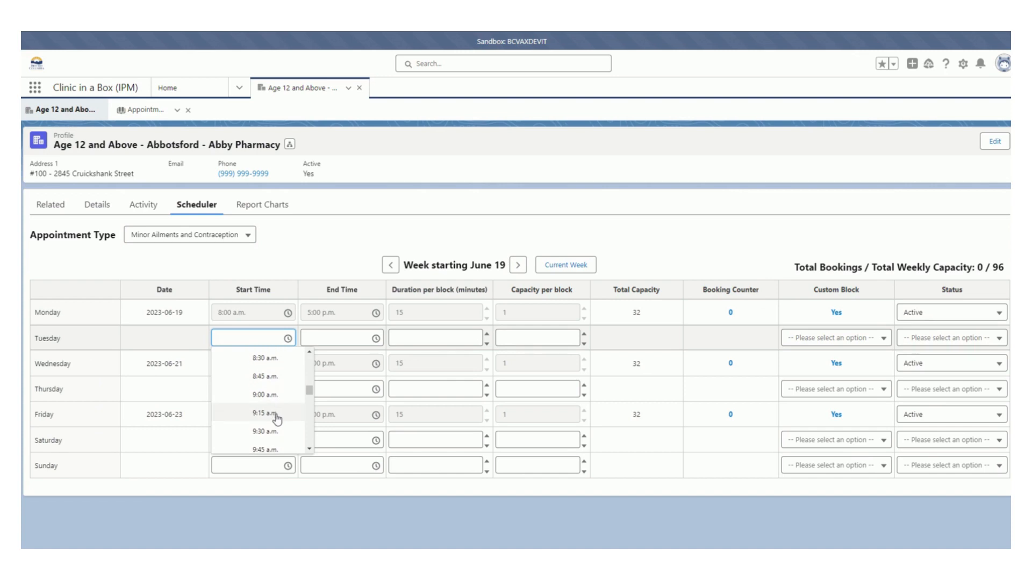
click(265, 413)
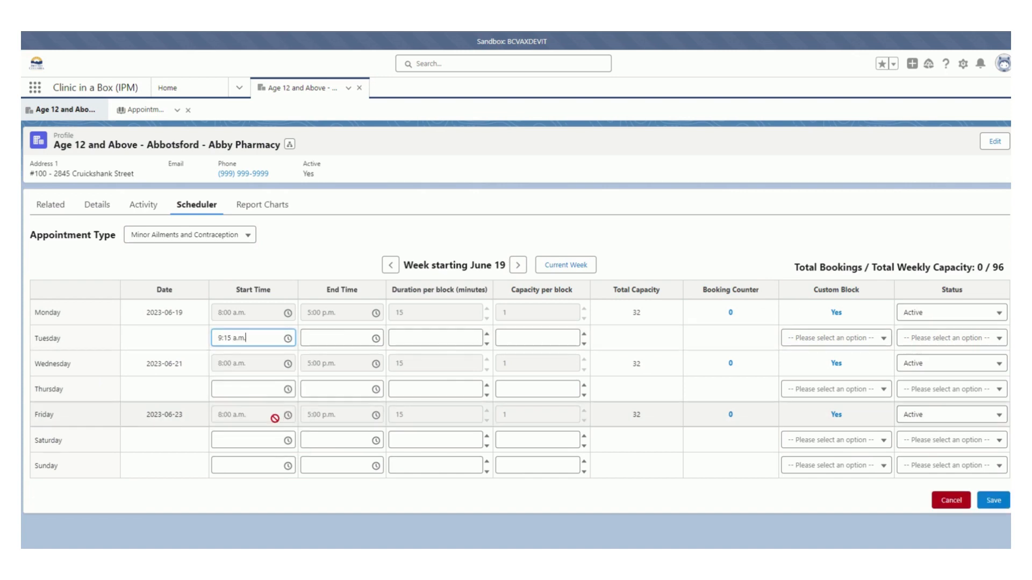
click(353, 338)
scroll(357, 391, down, 8)
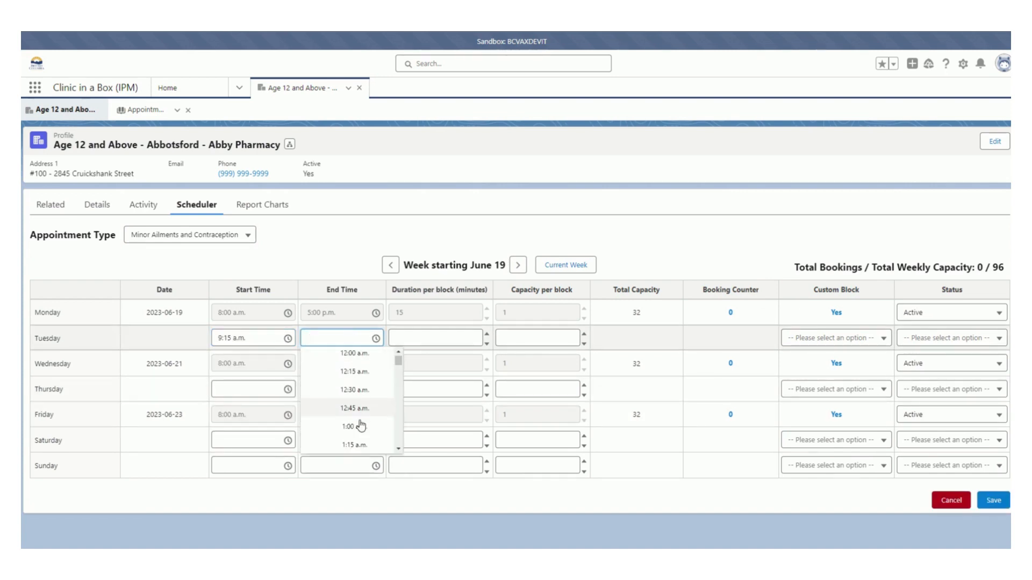
scroll(360, 424, down, 12)
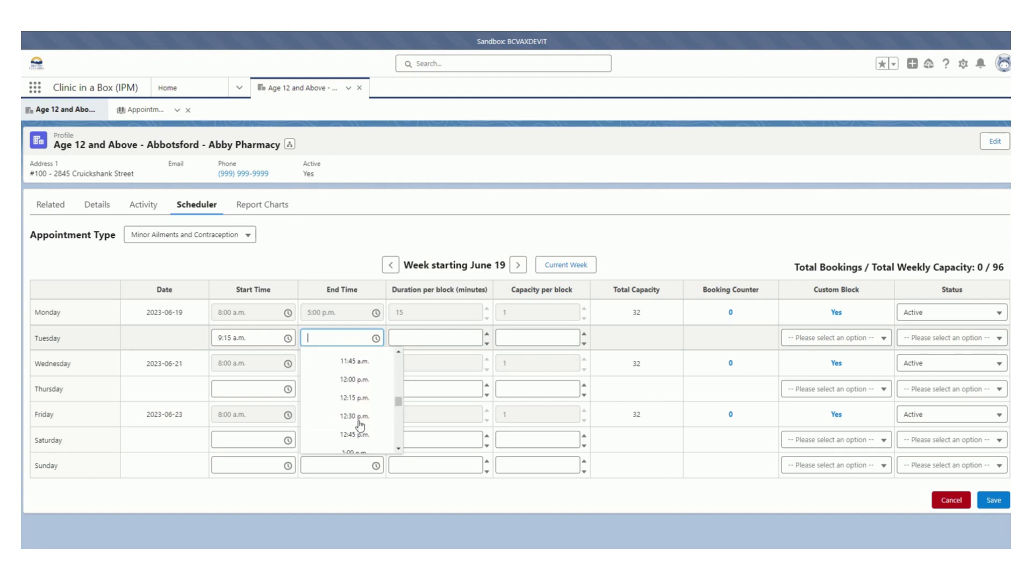
scroll(359, 425, down, 2)
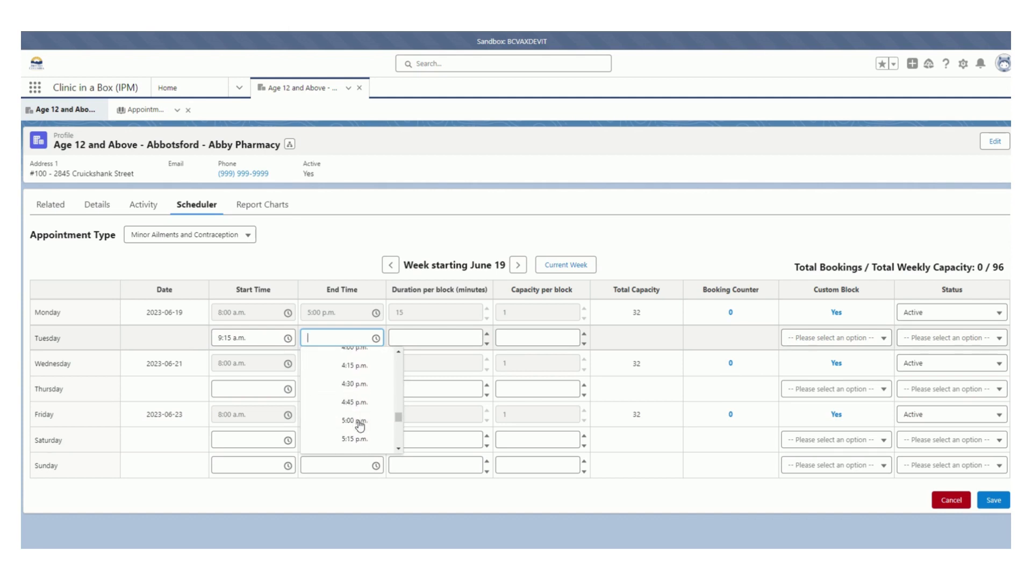
click(359, 422)
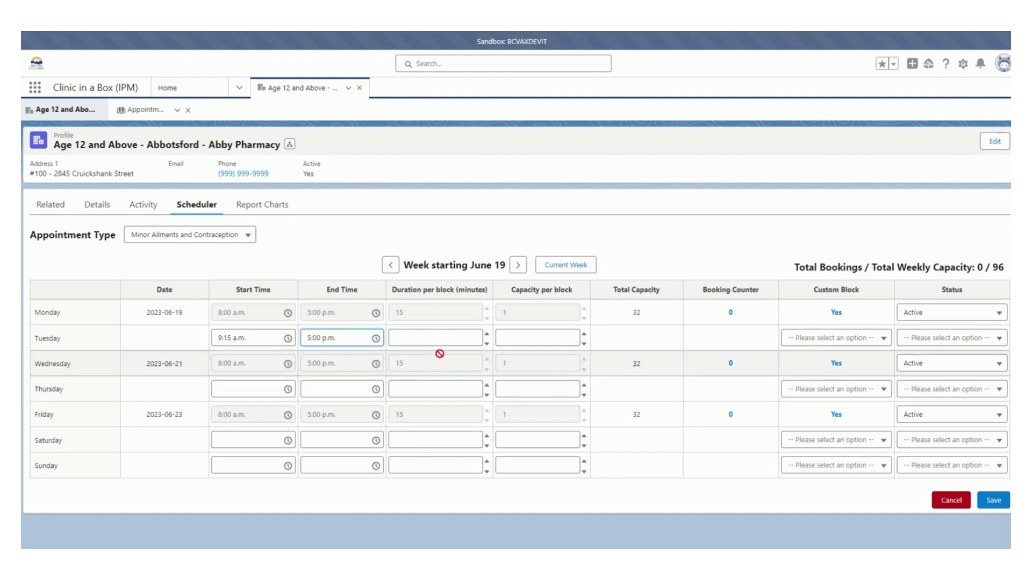
Give Tuesday a block duration of 15 minutes, capacity 2, custom block Yes and status Active, and save the schedule.
click(429, 338)
text(5)
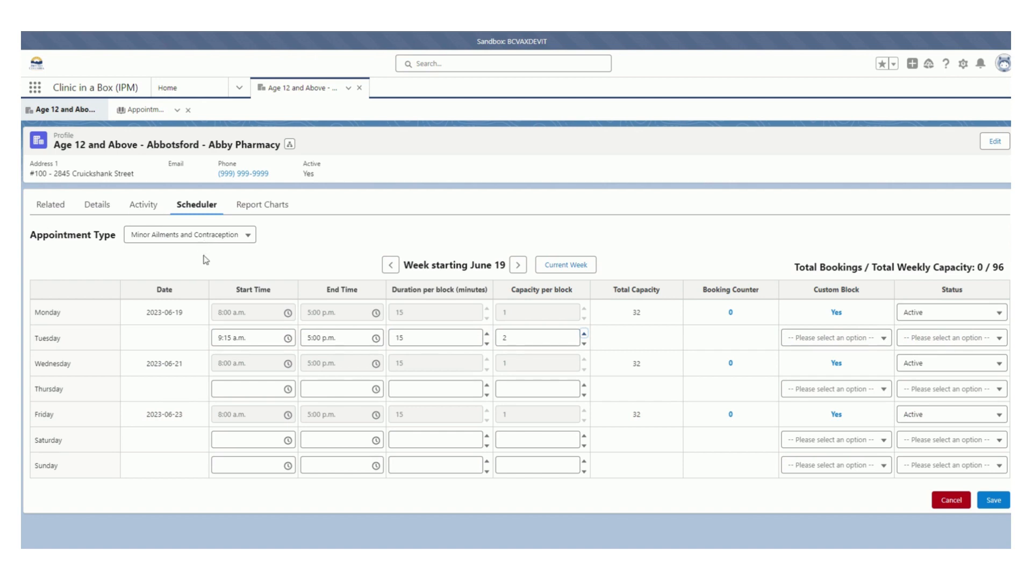
click(866, 339)
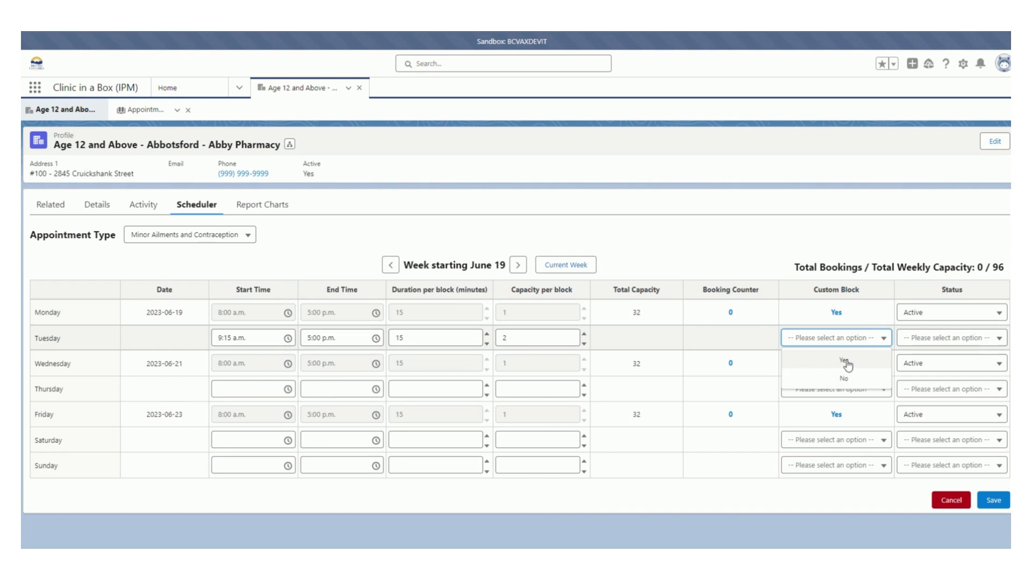
click(851, 370)
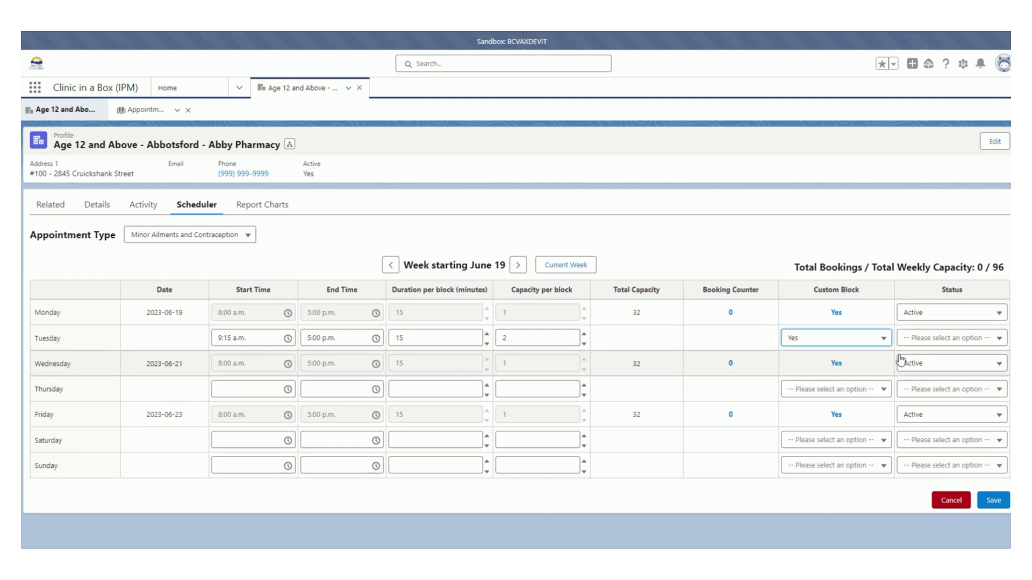
click(947, 343)
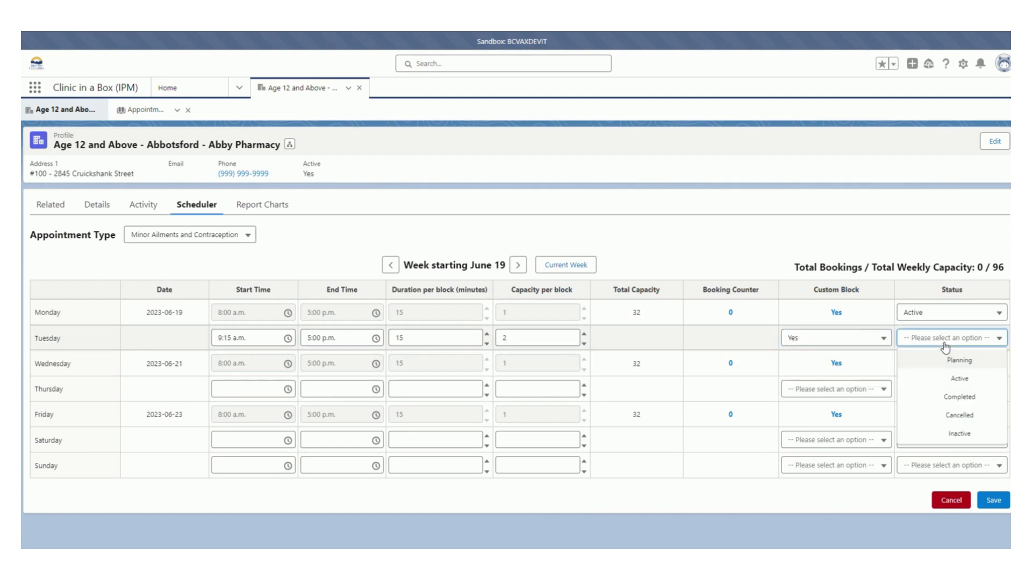
click(959, 378)
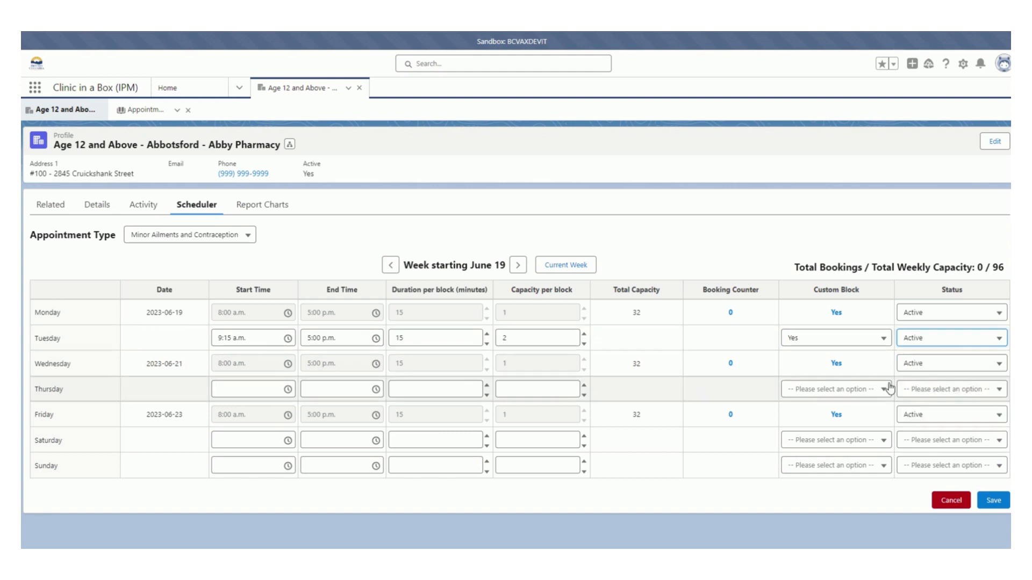
click(992, 505)
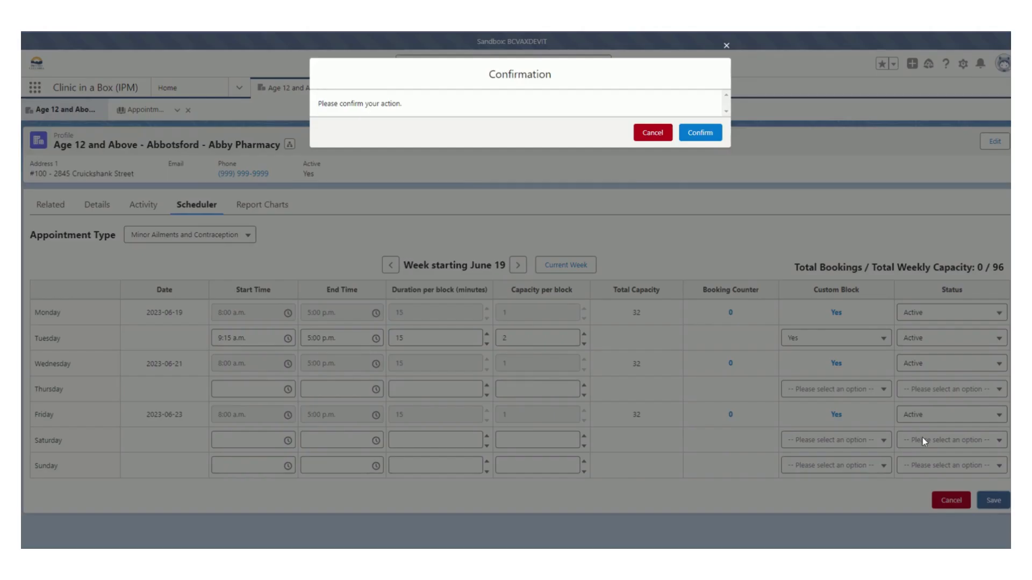
click(704, 133)
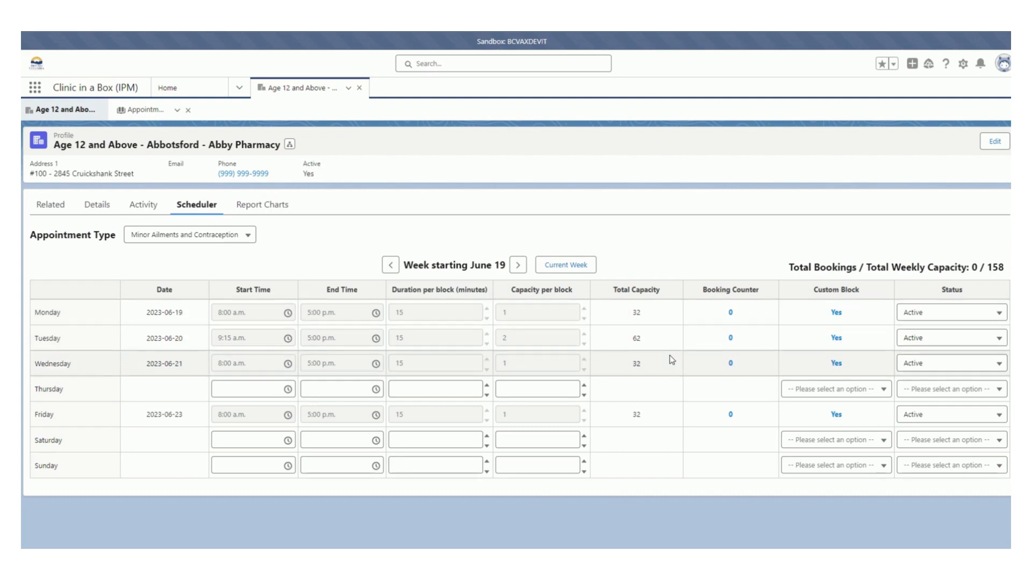
Open Tuesday's custom blocks for June 20, 2023 and select the four blocks from 12:00 p.m. to 1:00 p.m.
click(836, 338)
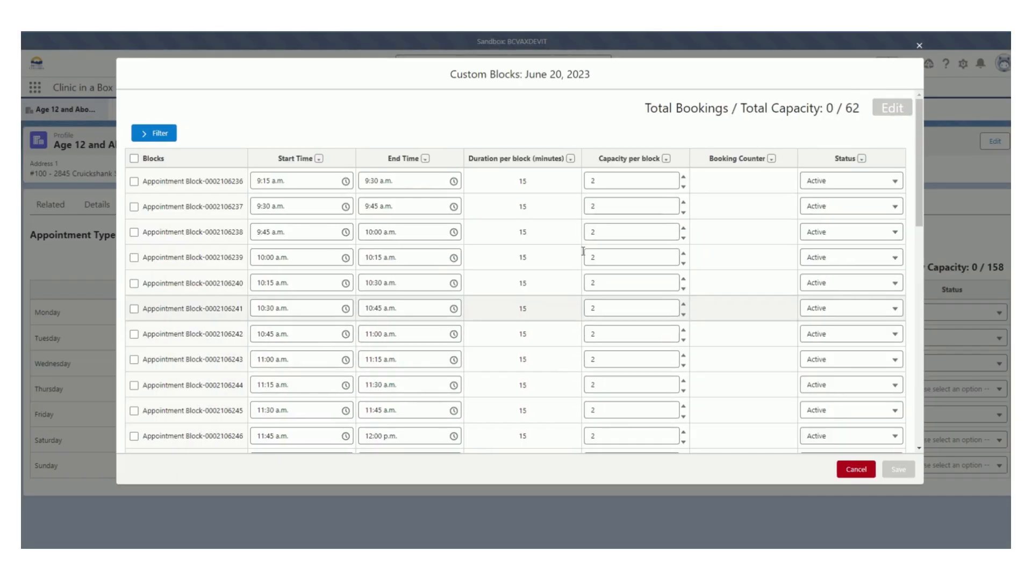
scroll(276, 300, down, 2)
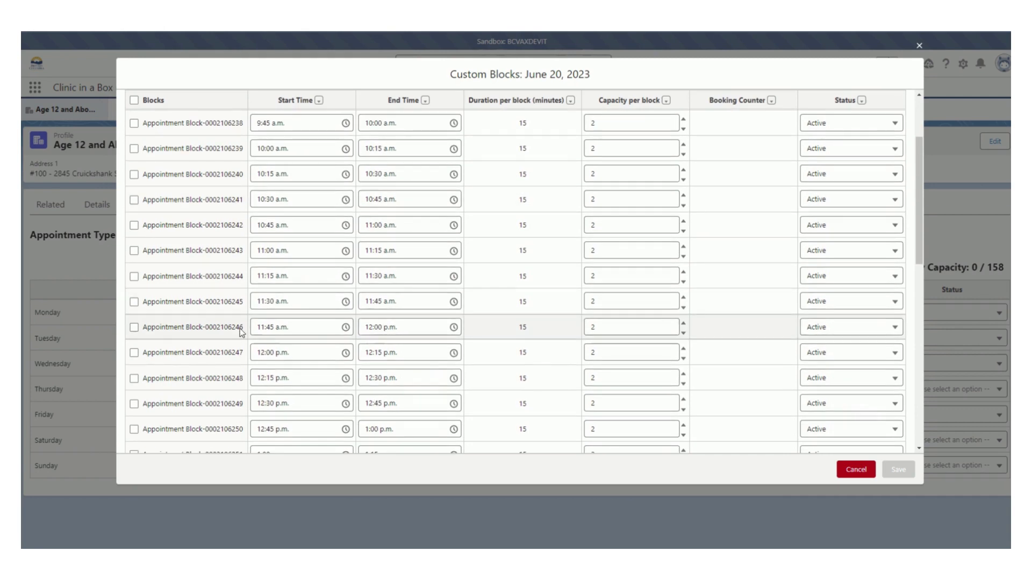
scroll(239, 326, down, 1)
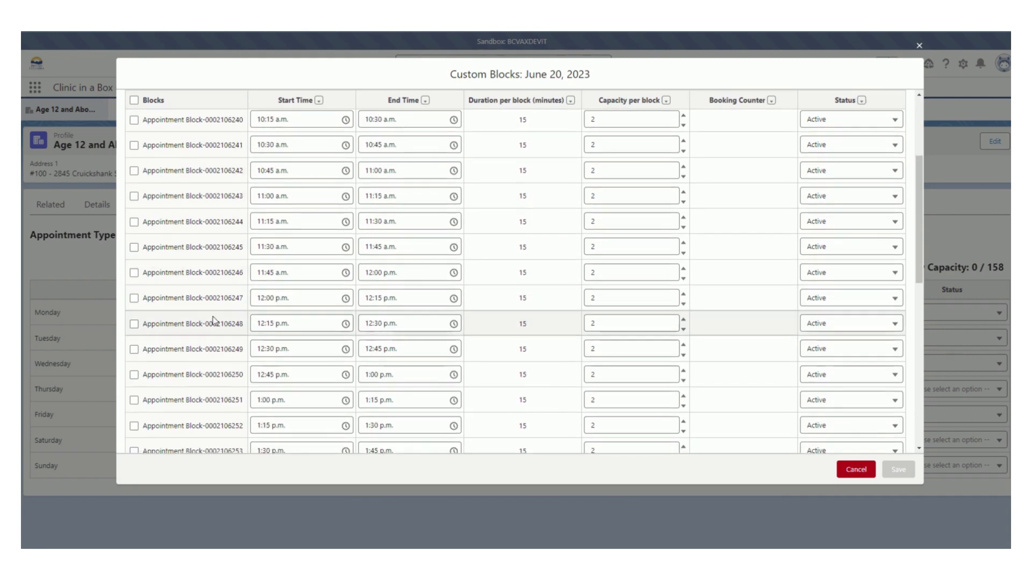
click(133, 298)
click(133, 323)
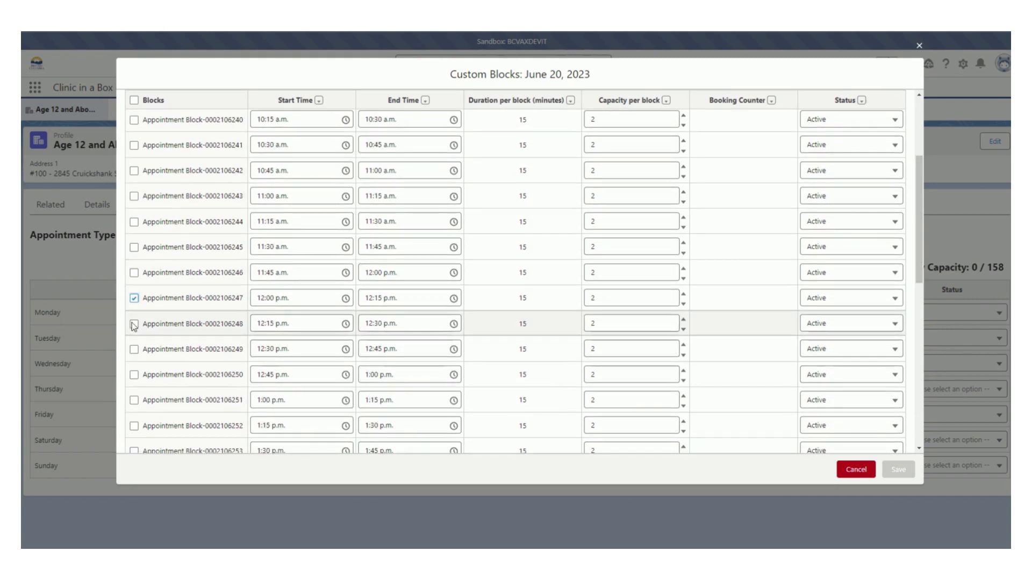
click(135, 350)
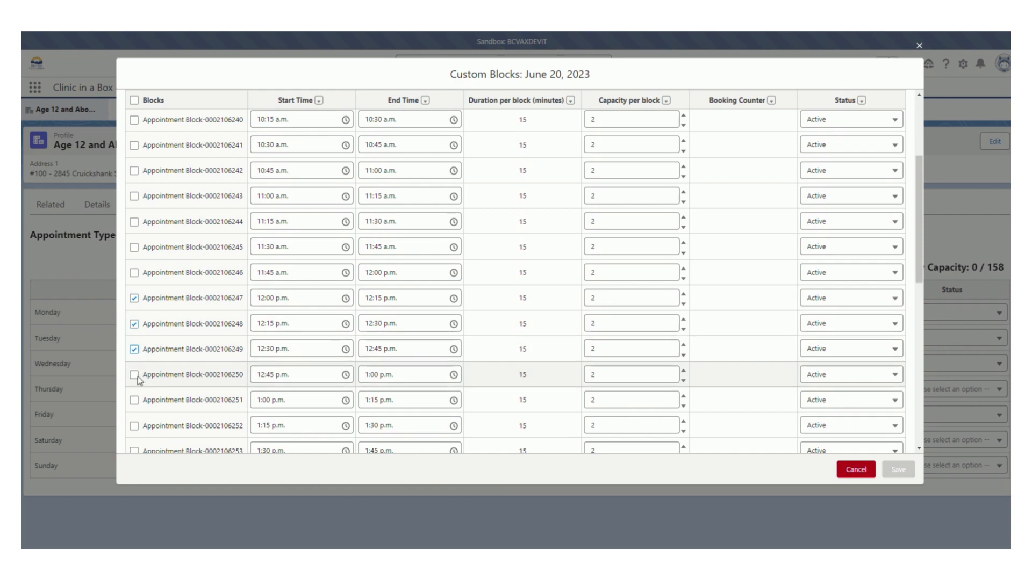
Reduce the capacity of each of the four blocks between 12:00 p.m. and 1:00 p.m. to 1 and save.
click(683, 329)
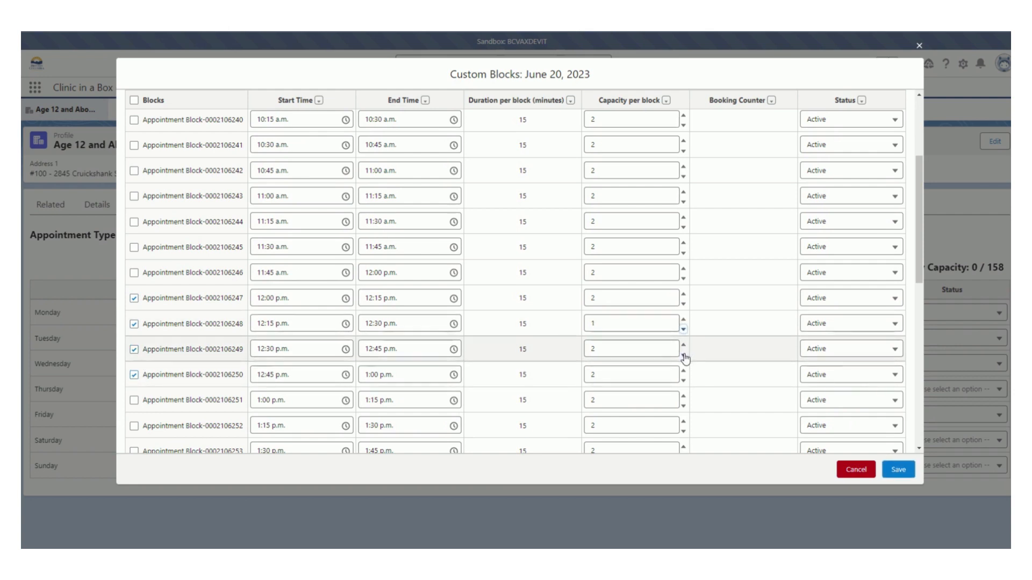
click(683, 355)
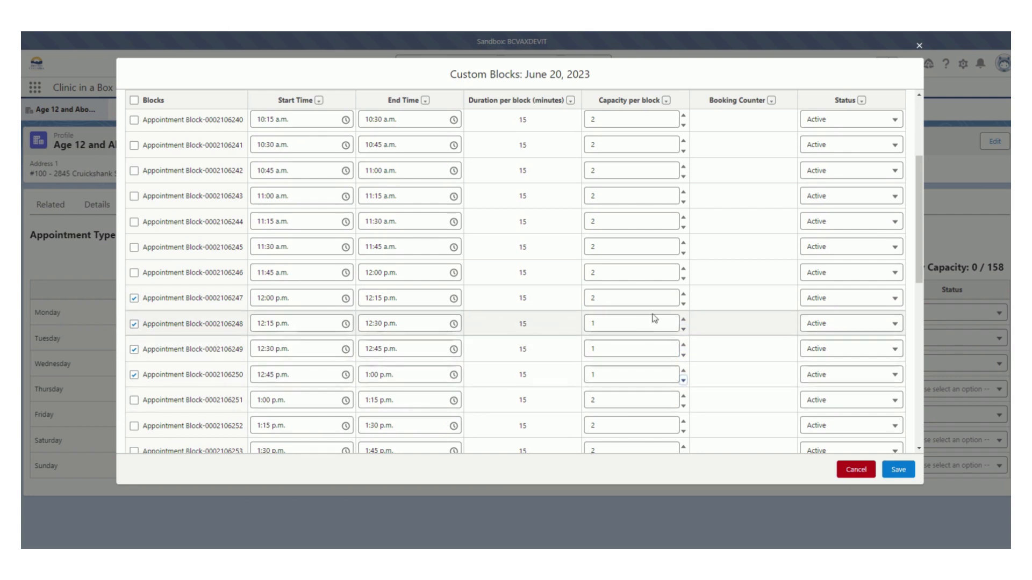
click(683, 304)
click(898, 470)
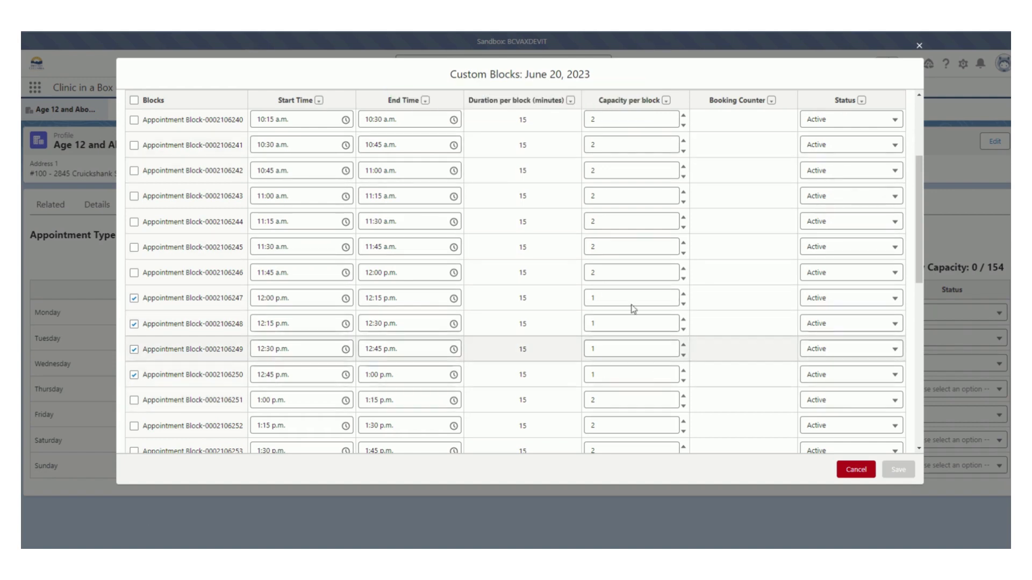
Set the status of the four blocks between 12:00 p.m. and 1:00 p.m. to Inactive and save the custom blocks.
click(896, 301)
click(858, 339)
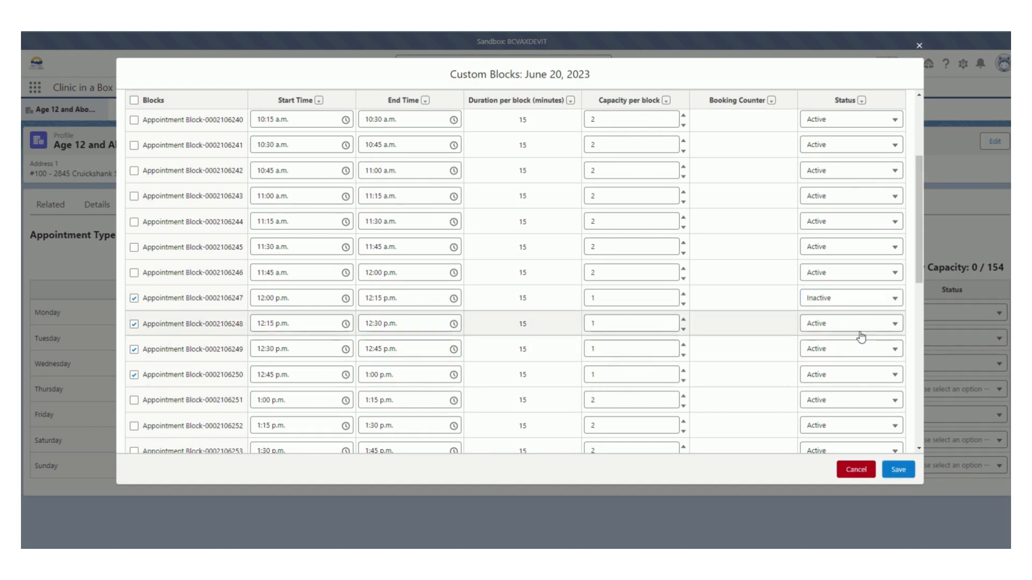
click(858, 324)
click(858, 364)
click(858, 350)
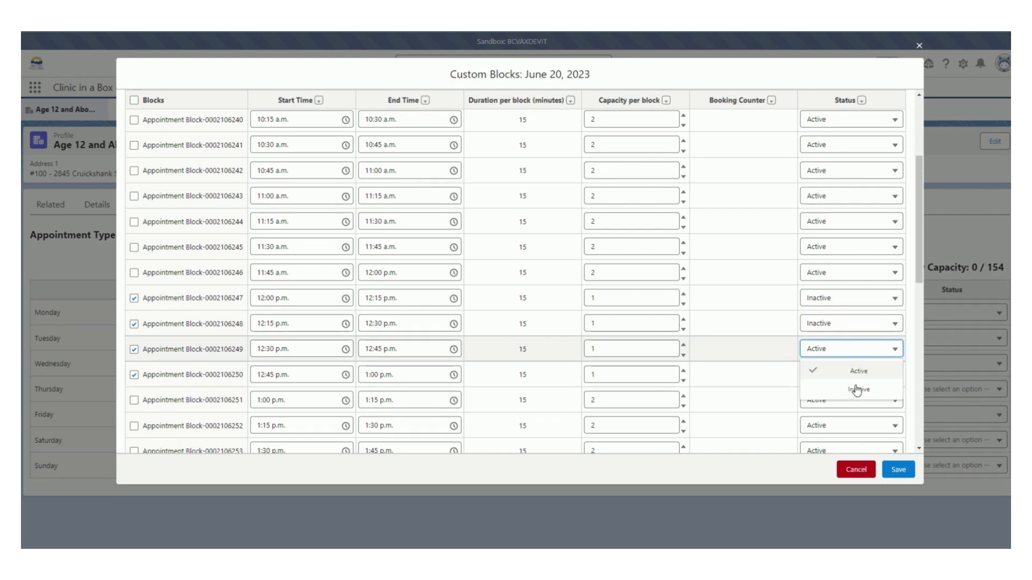
click(858, 389)
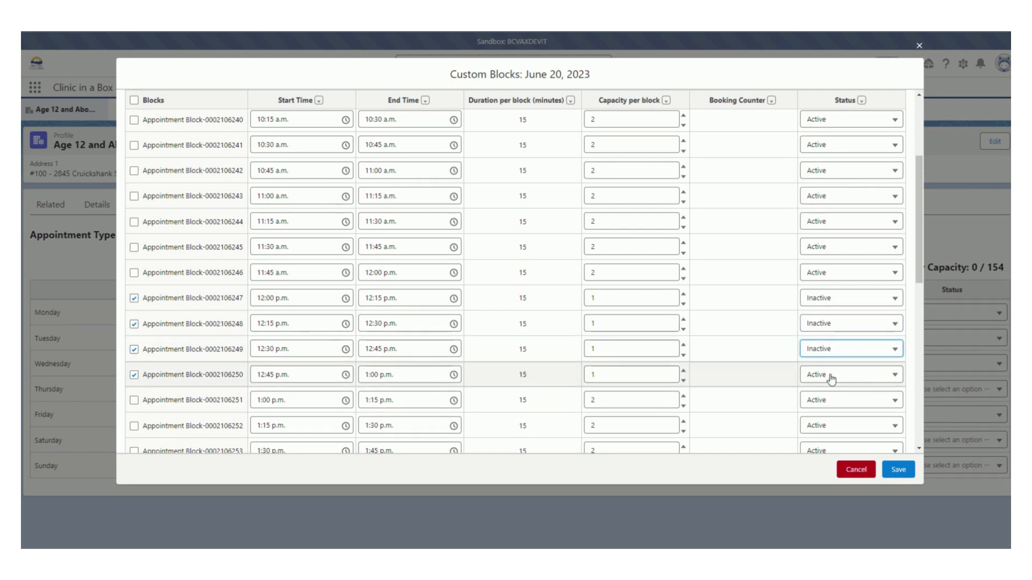
click(856, 375)
click(858, 414)
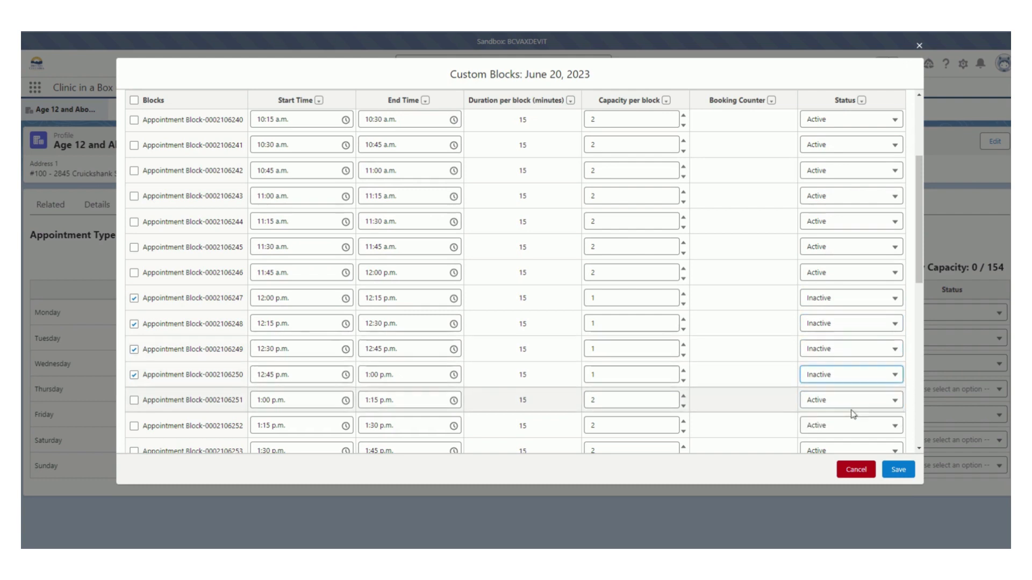
click(898, 469)
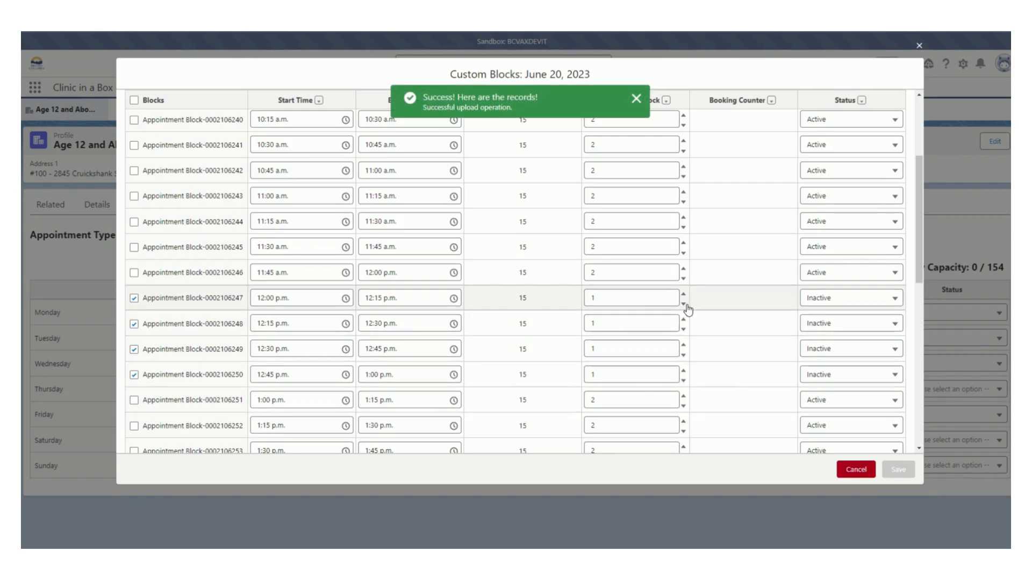
Set the capacity of the four inactive lunch-hour blocks to 0, save, and close the custom blocks.
click(683, 306)
click(683, 328)
click(683, 355)
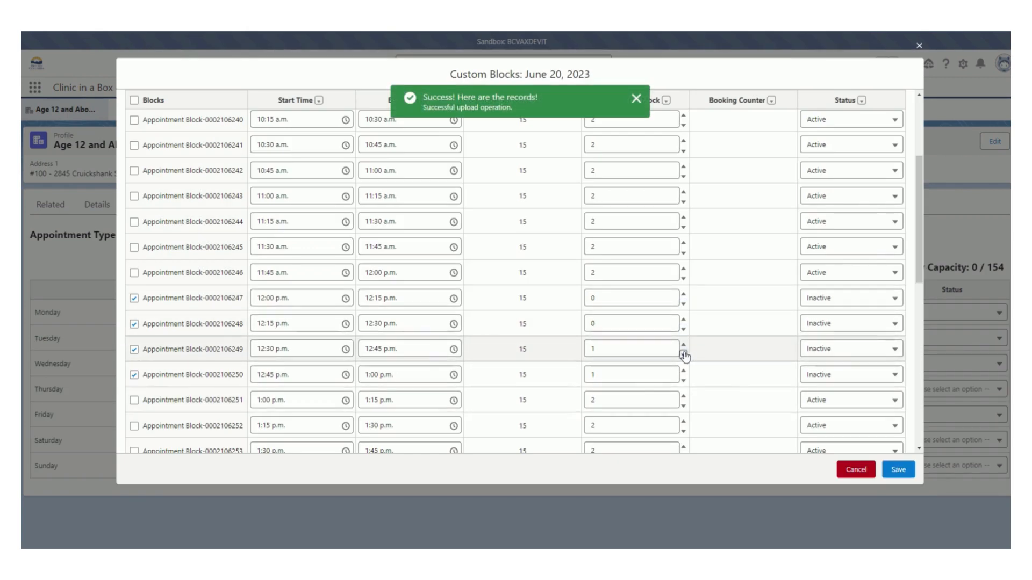
click(683, 379)
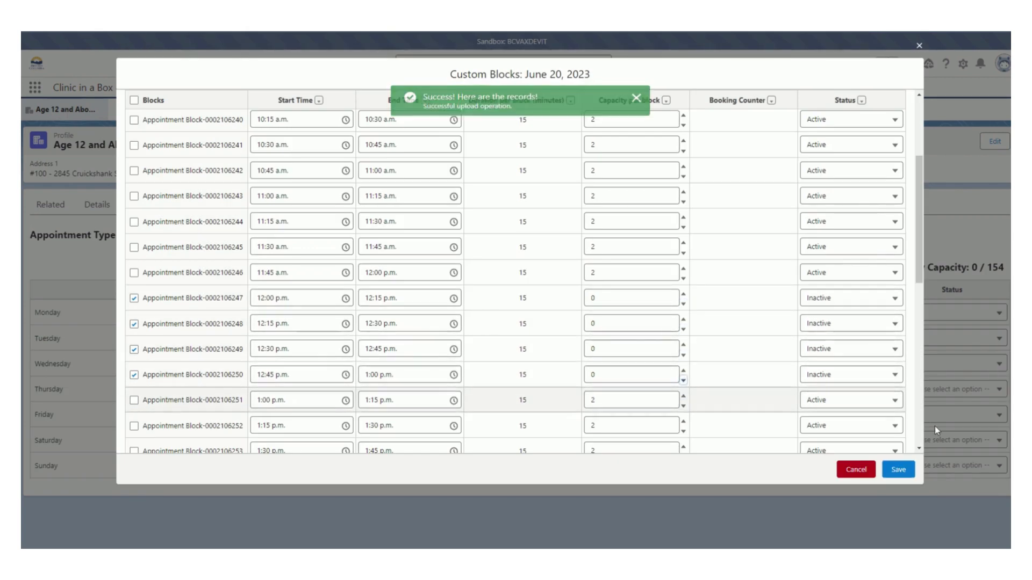
click(899, 478)
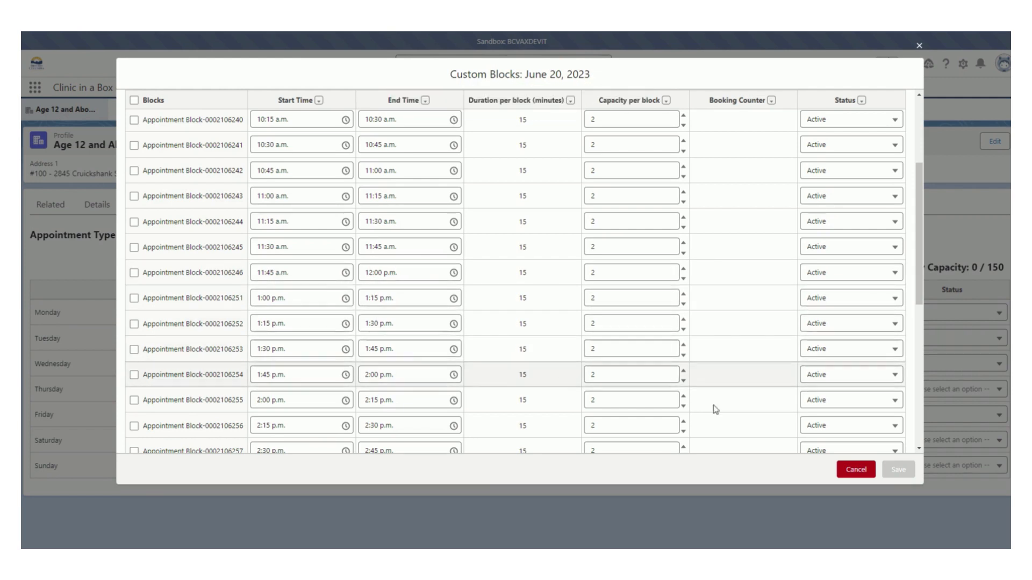
click(856, 470)
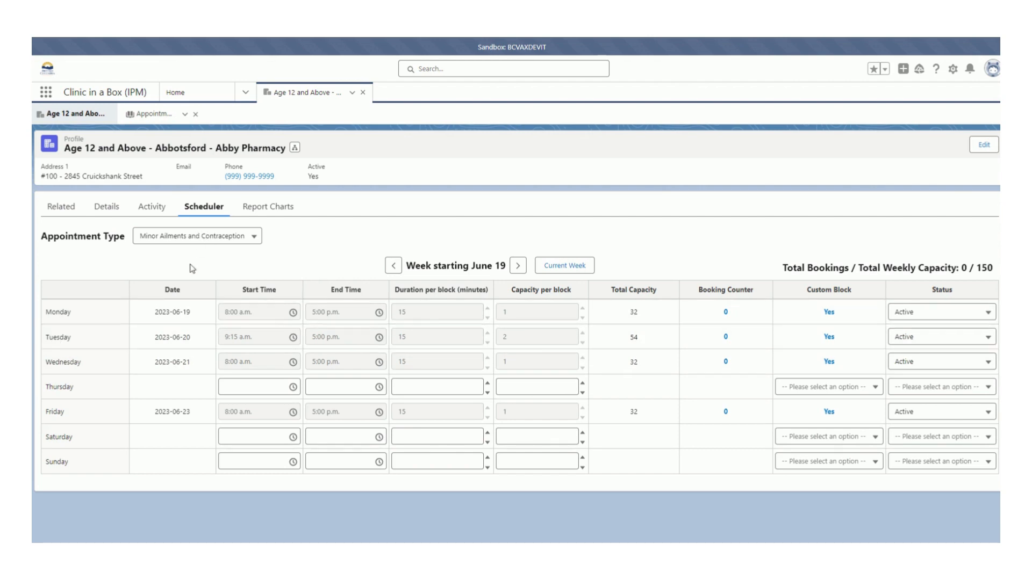
Open the profile's full list of Appointment Day Management records and sort it by appointment date, newest first.
click(108, 207)
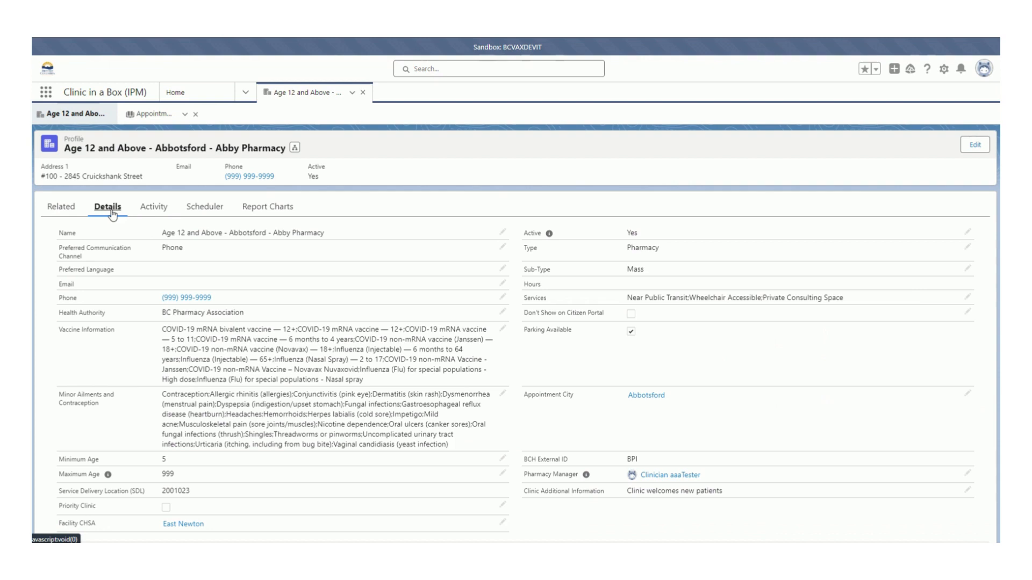
click(72, 211)
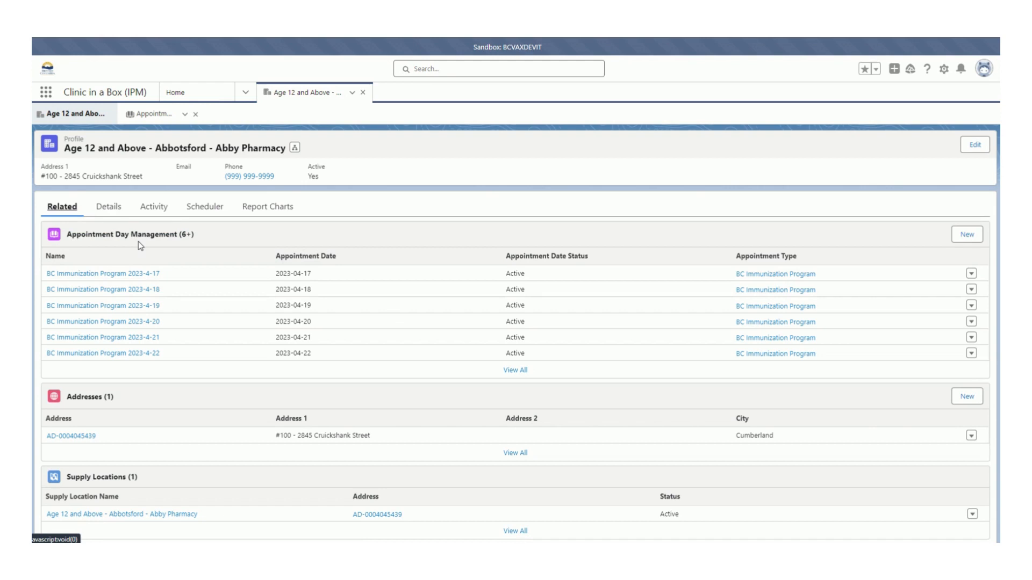
click(514, 370)
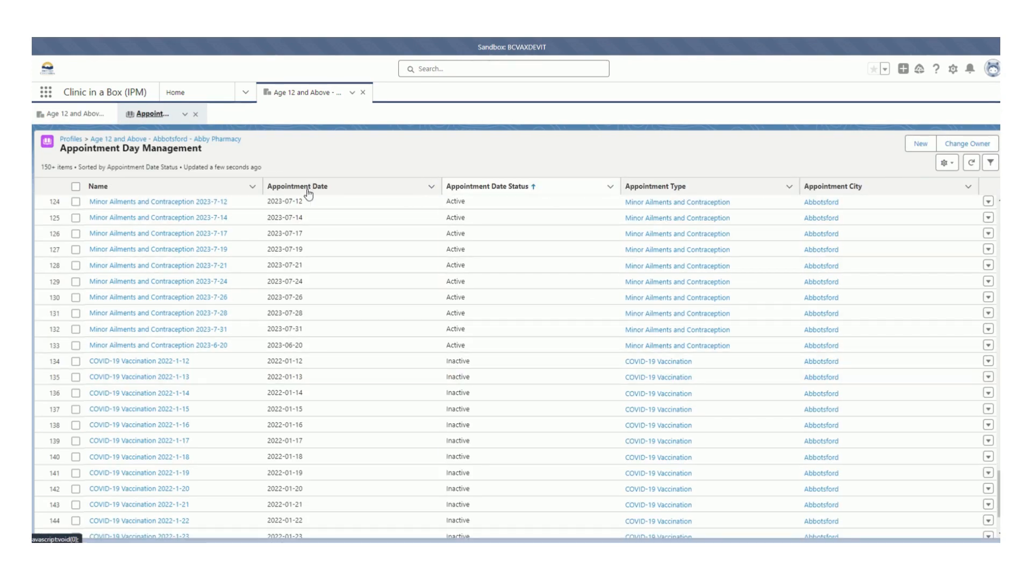
click(336, 189)
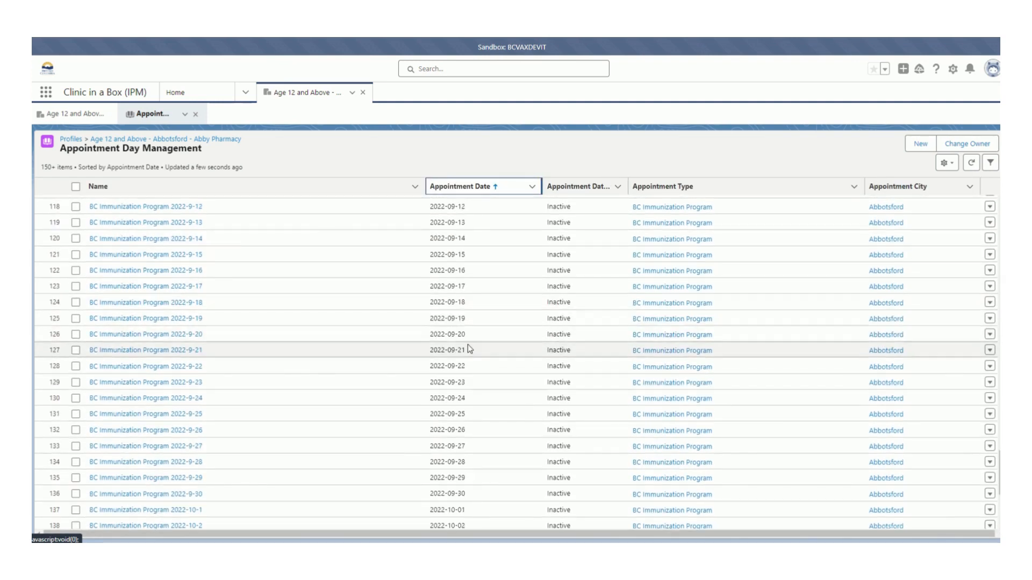
scroll(469, 333, up, 15)
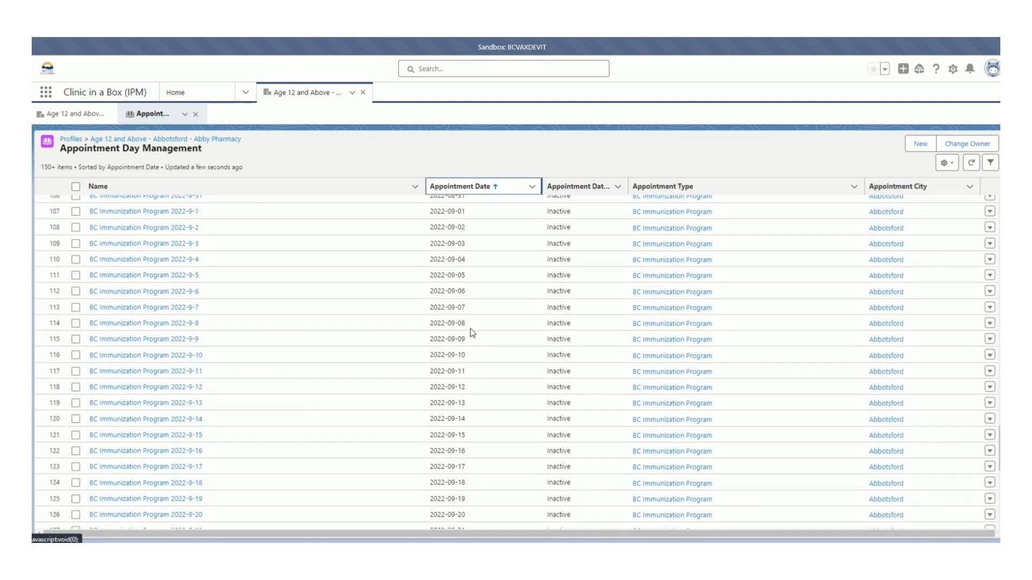
scroll(471, 330, up, 20)
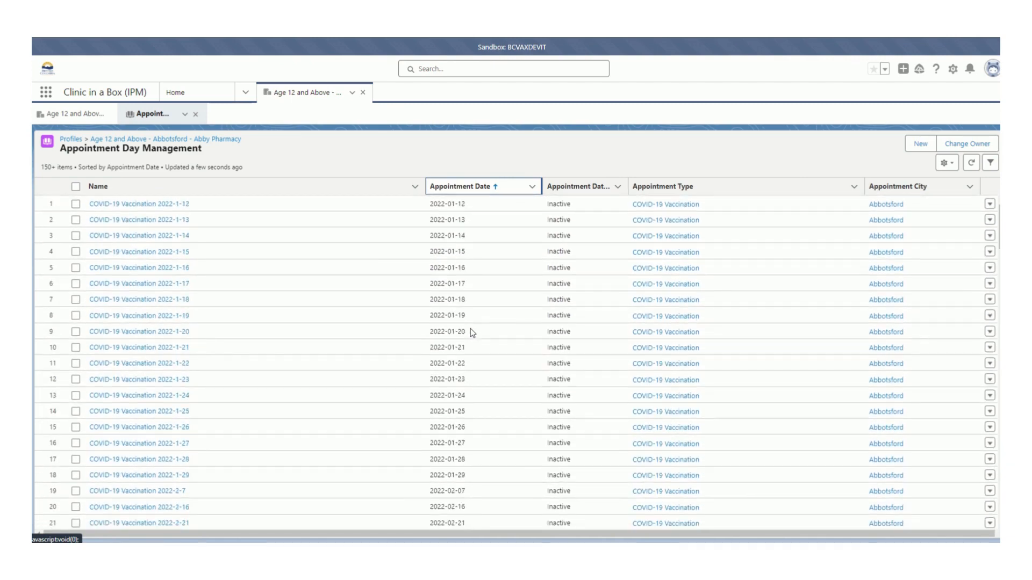
click(493, 188)
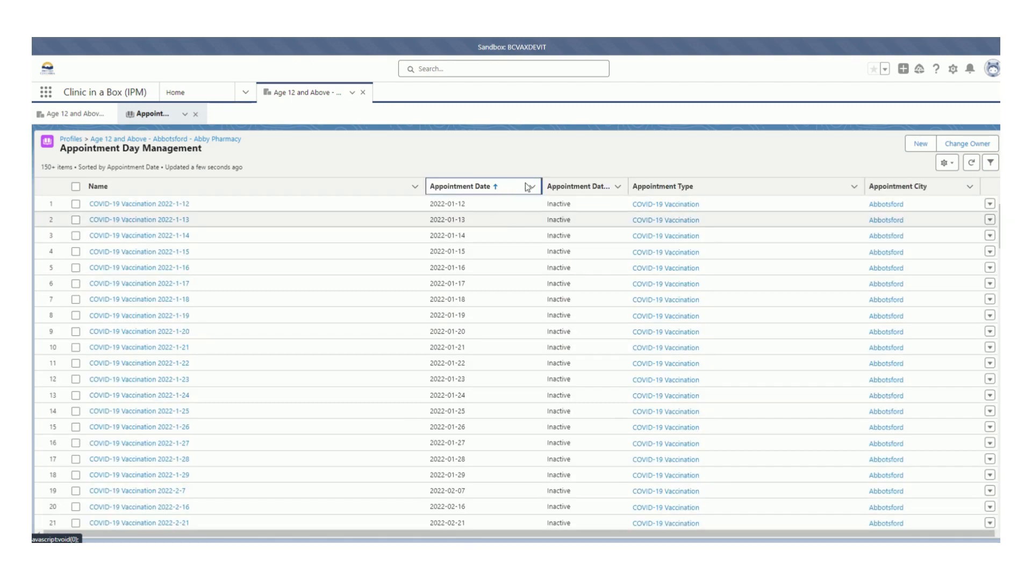
click(522, 188)
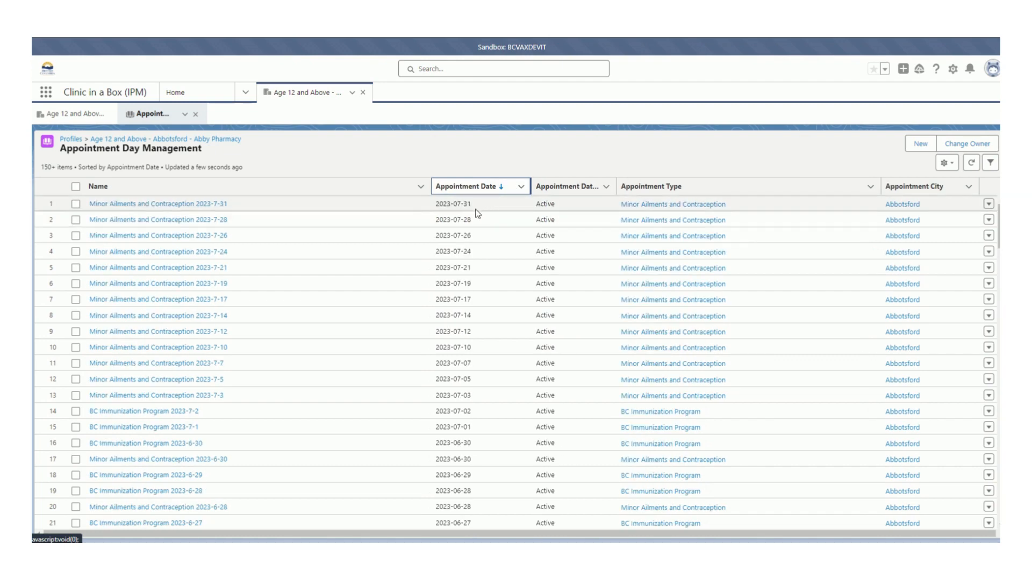
Find the Minor Ailments and Contraception 2023-6-20 appointment day in the list and open its record.
scroll(482, 482, down, 2)
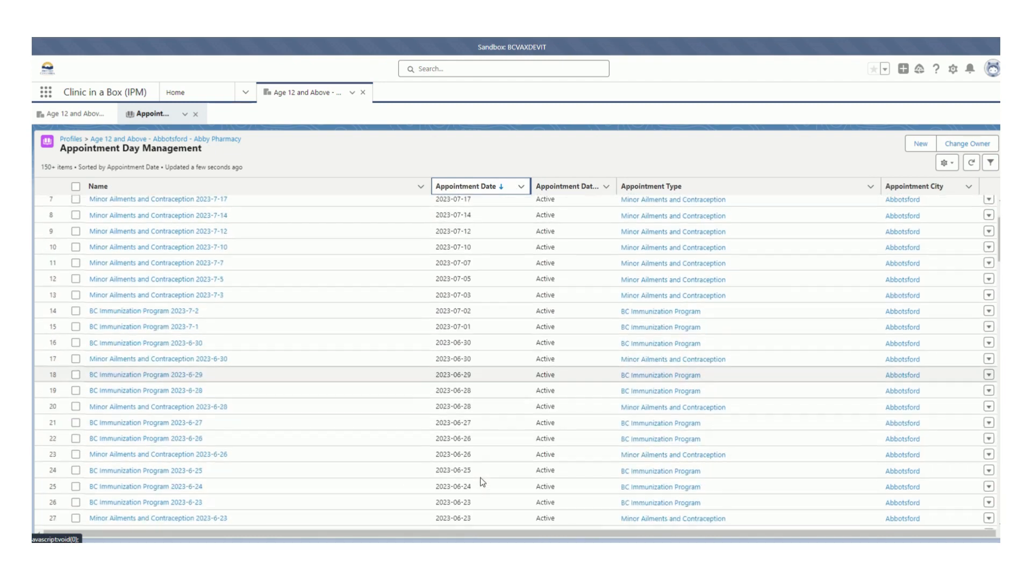
scroll(481, 480, down, 2)
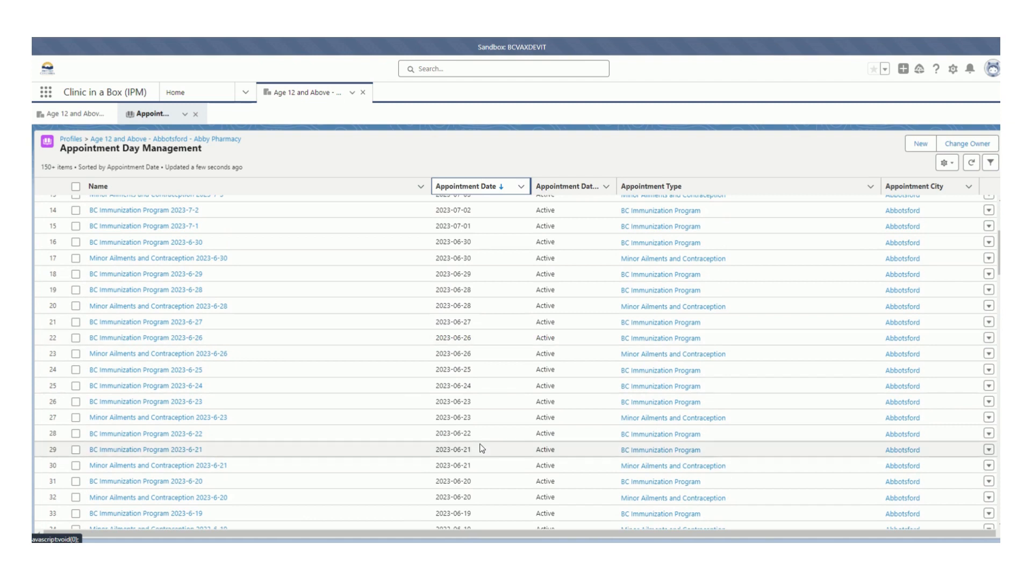
scroll(481, 448, down, 1)
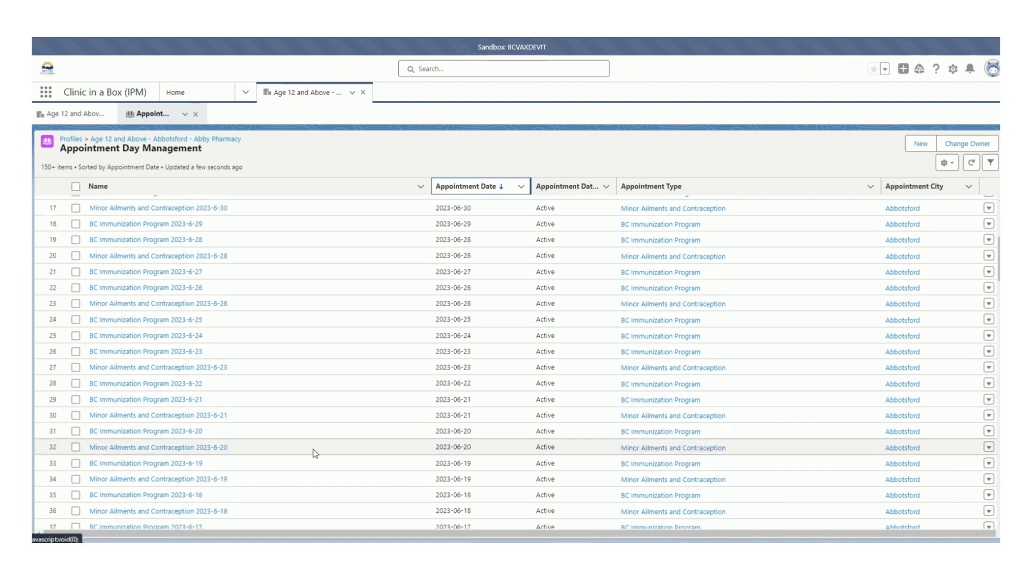
mouse_move(140, 454)
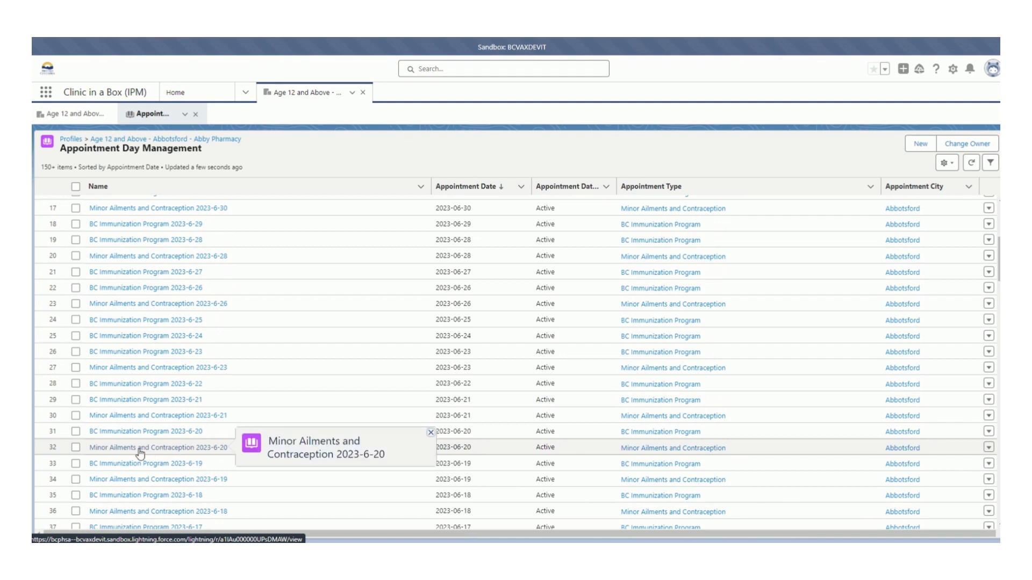
click(140, 453)
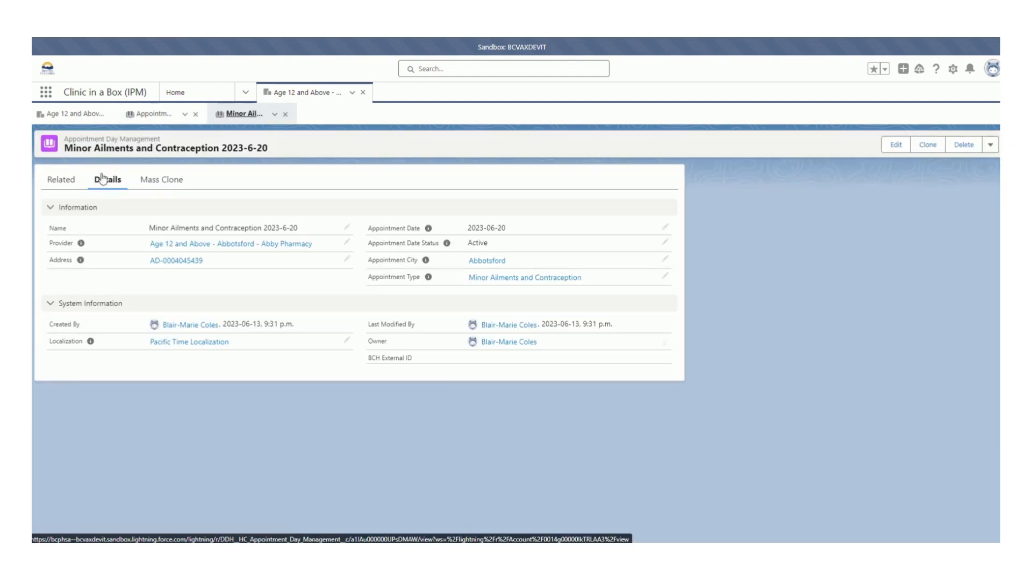
Set up a mass clone of this appointment day with start date Jun 20, 2023 and end date Jul 15, 2023.
click(171, 189)
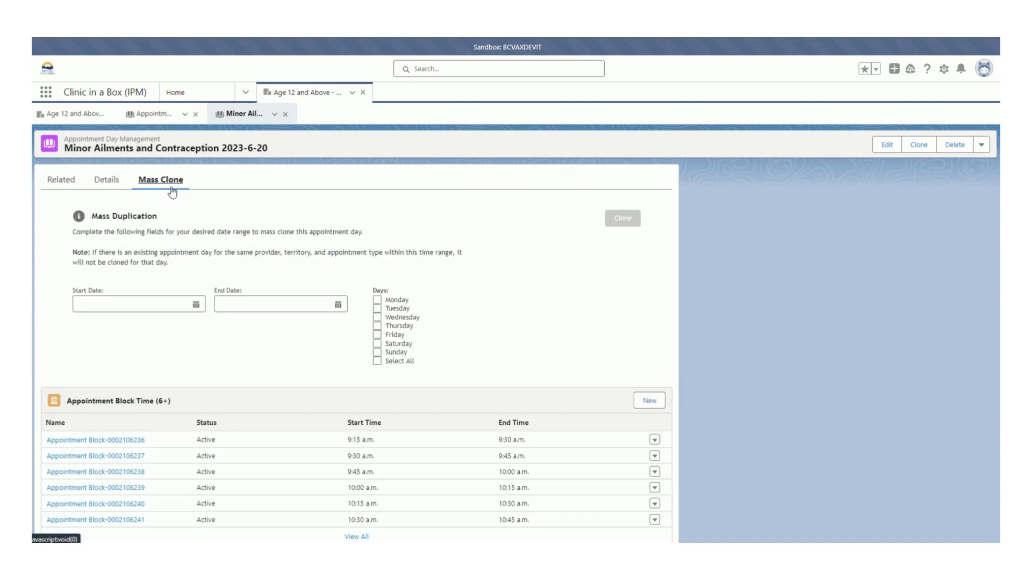
click(139, 305)
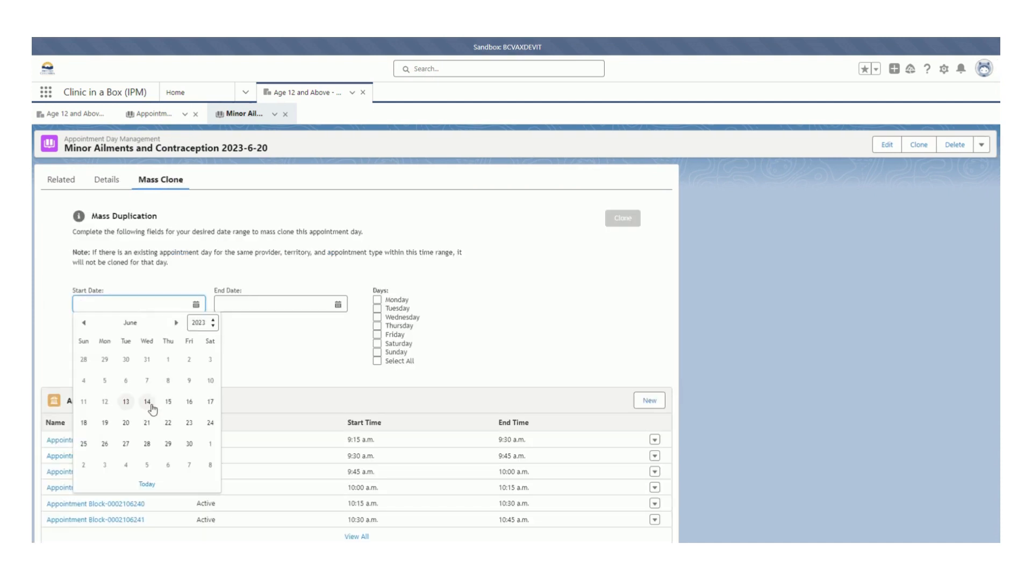
click(121, 428)
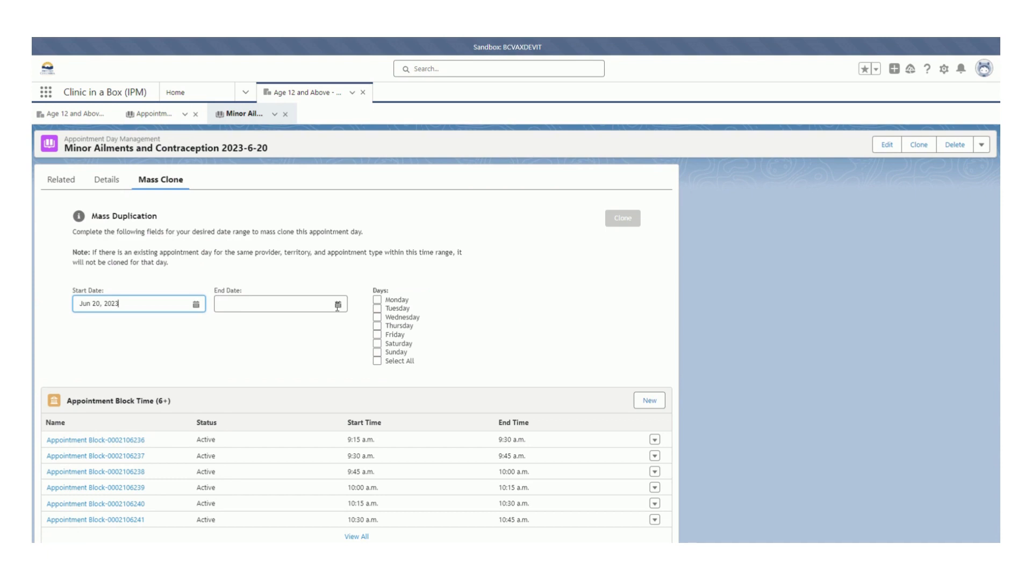
click(336, 304)
click(317, 324)
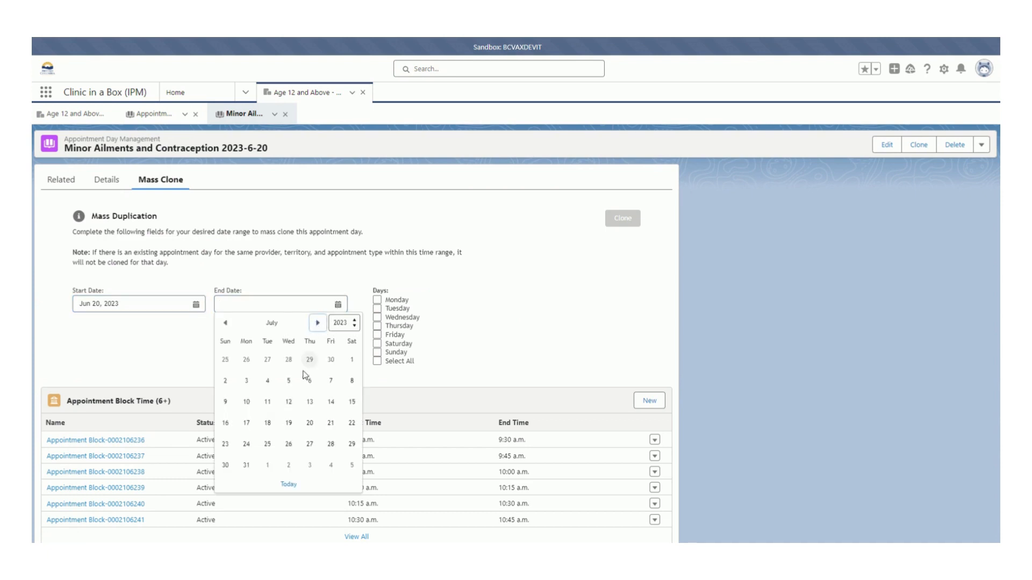
click(352, 402)
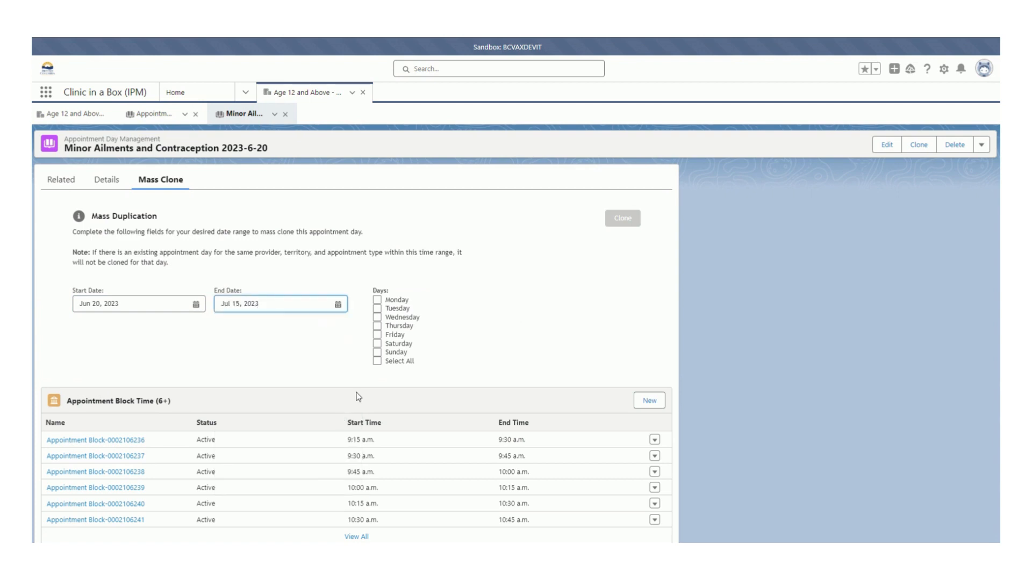
Choose Tuesday, Thursday and Saturday as the days for the mass duplication and run the clone.
click(378, 309)
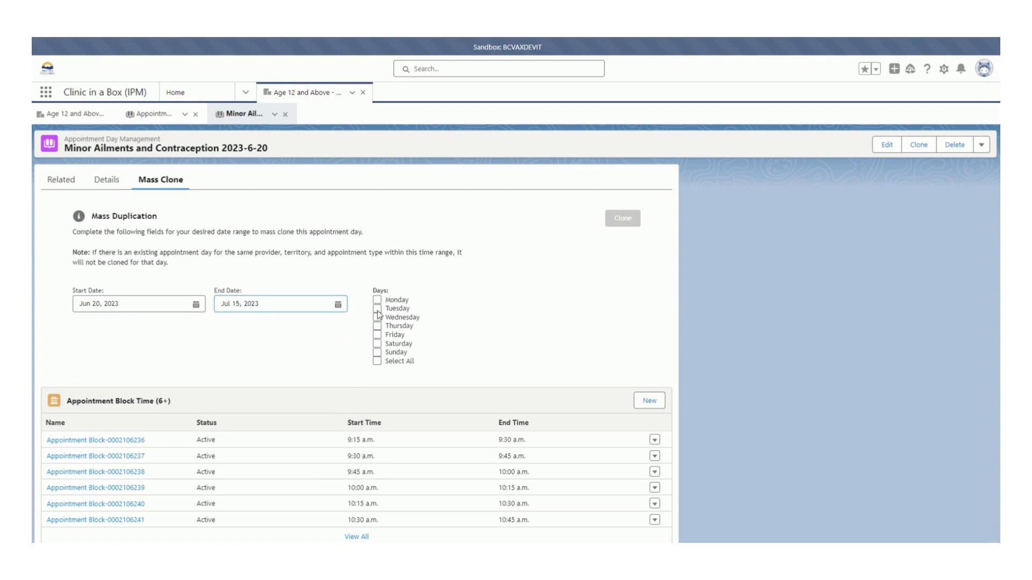
click(377, 327)
click(376, 344)
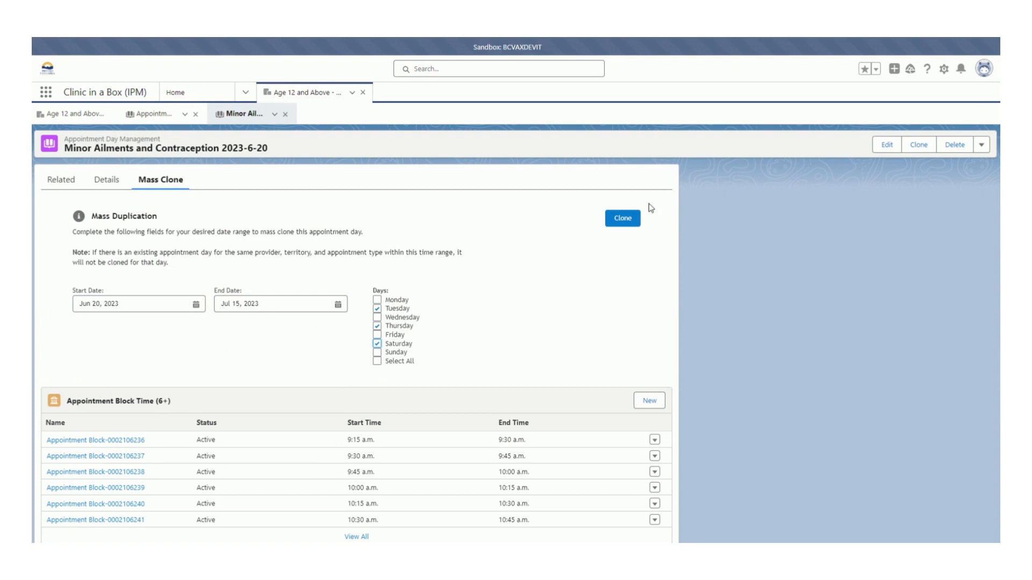
click(623, 223)
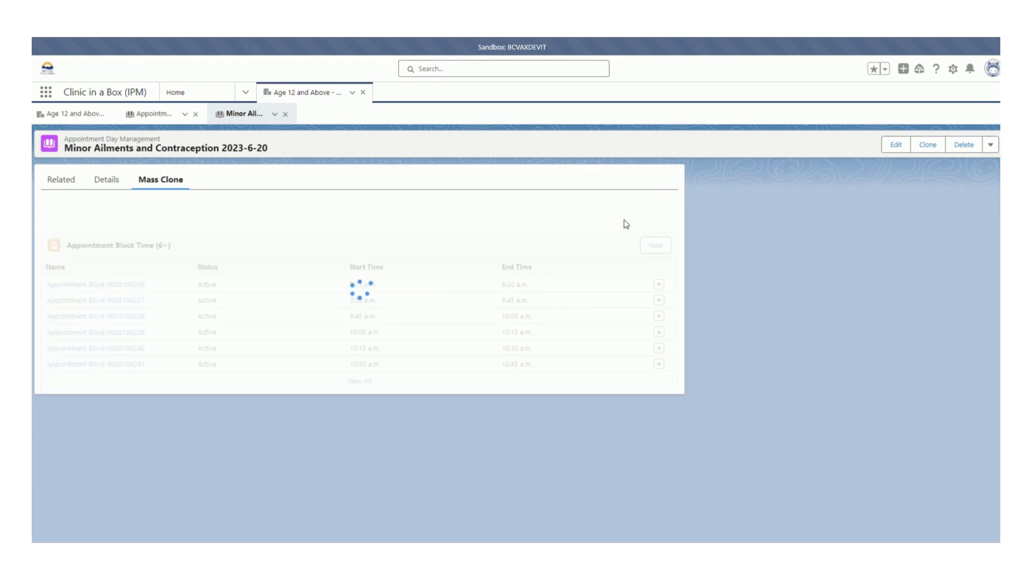